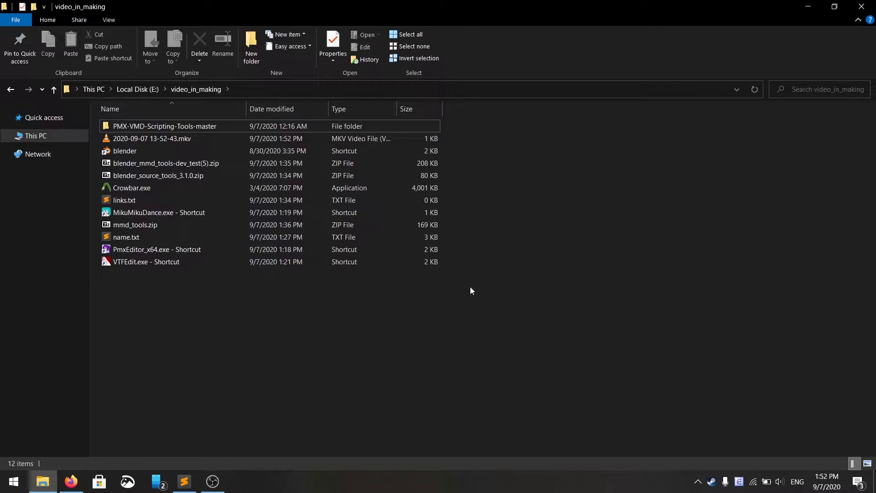
Step: Point out the PmxEditor shortcut, Blender, and the Source Tools and mmd_tools archives in the tools folder
left_click(132, 250)
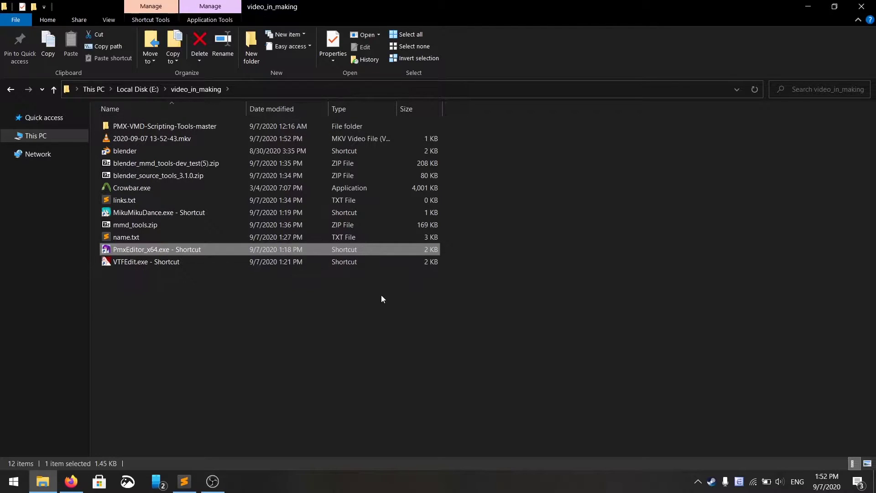
key("Up")
key("Up")
key("Up")
key("Up")
key("Up")
key("Up")
key("Up")
key("Up")
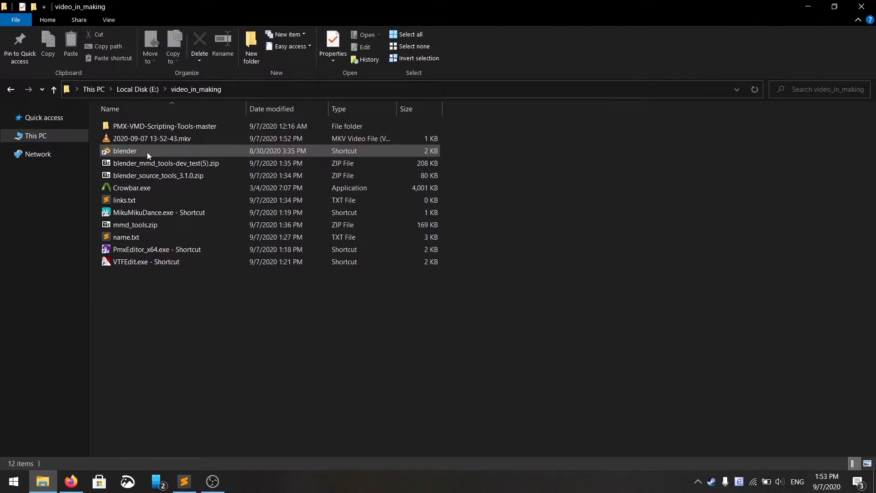
left_click(144, 177)
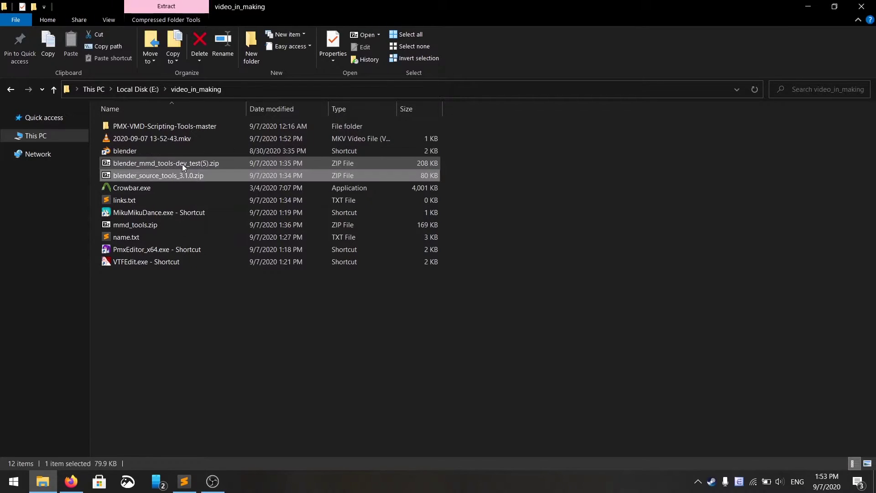
left_click(182, 163, "ctrl")
left_click(238, 392)
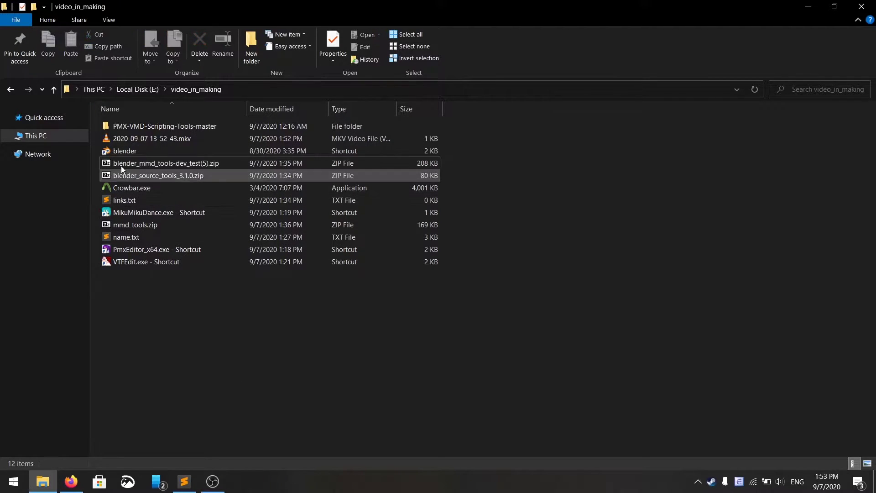
Step: Launch Blender and install blender_source_tools_3.1.0.zip from the Add-ons preferences
double_click(129, 151)
left_click(44, 21)
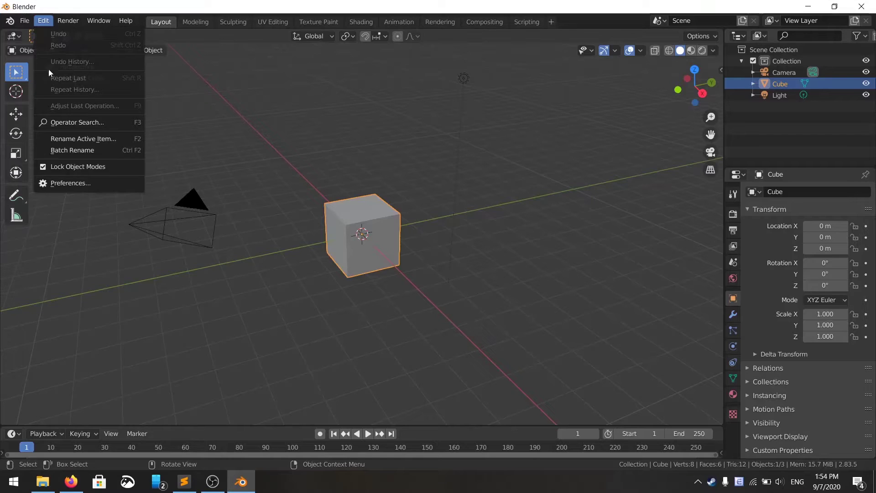
left_click(66, 184)
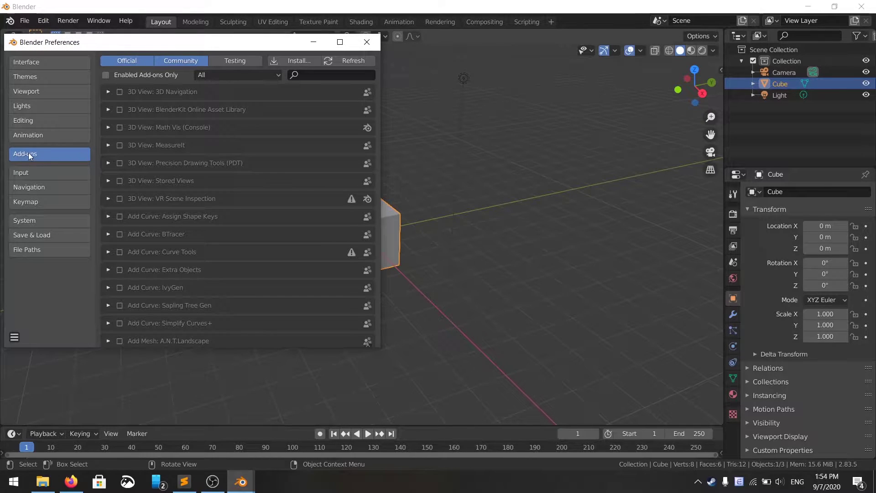
left_click(296, 60)
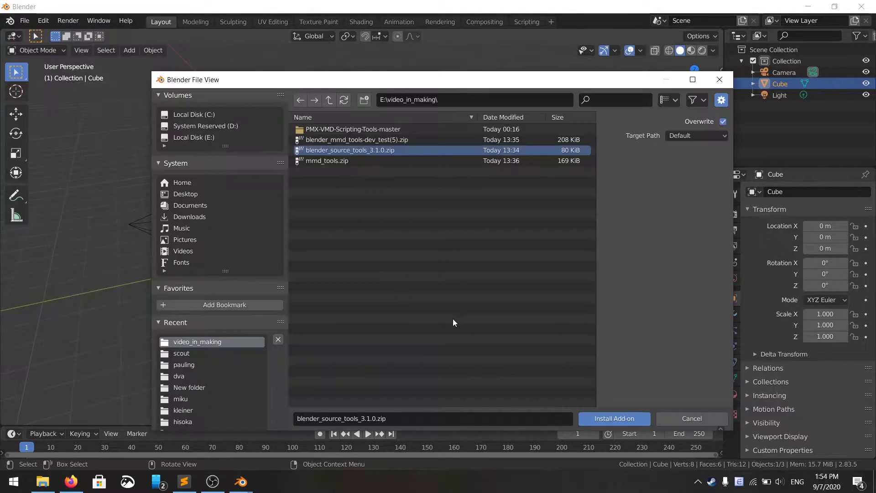
double_click(336, 151)
Step: Filter the add-on list by 'sourc' to confirm Blender Source Tools is enabled
left_click(321, 75)
key("BackSpace")
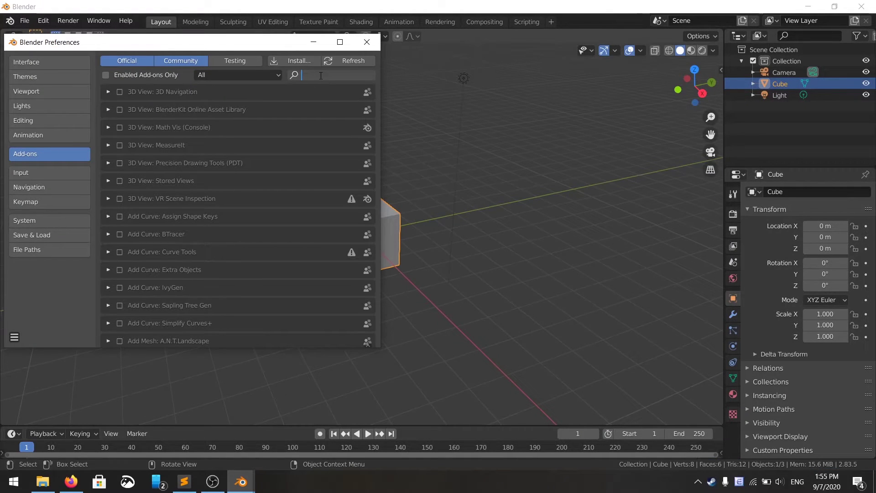
type("source")
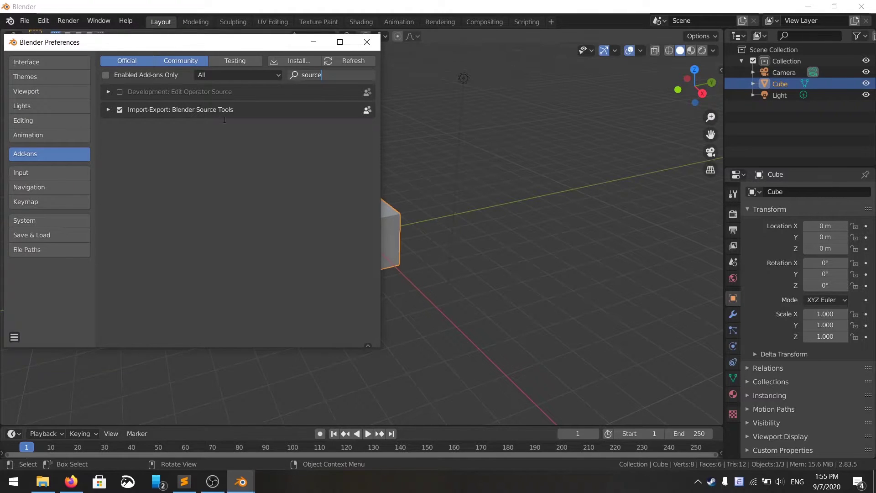
Step: Extract the mmd_tools folder from blender_mmd_tools-dev_test(5).zip into video_in_making
mouse_move(42, 482)
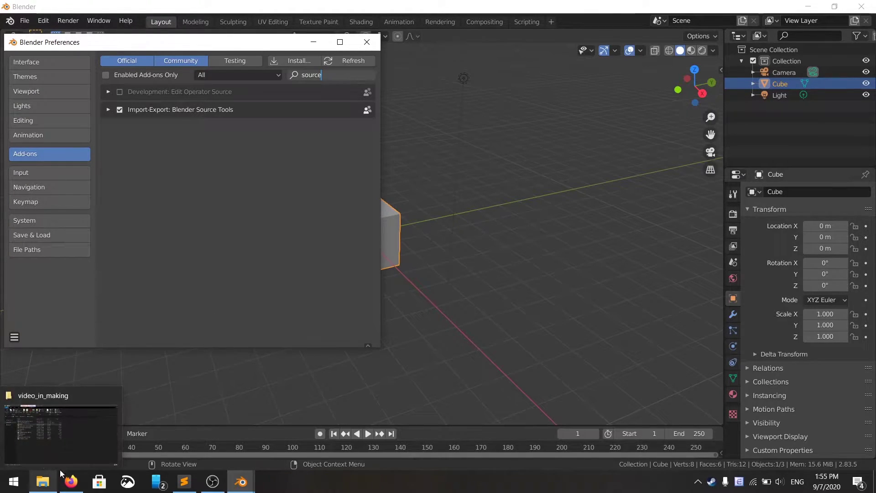
left_click(66, 439)
double_click(151, 163)
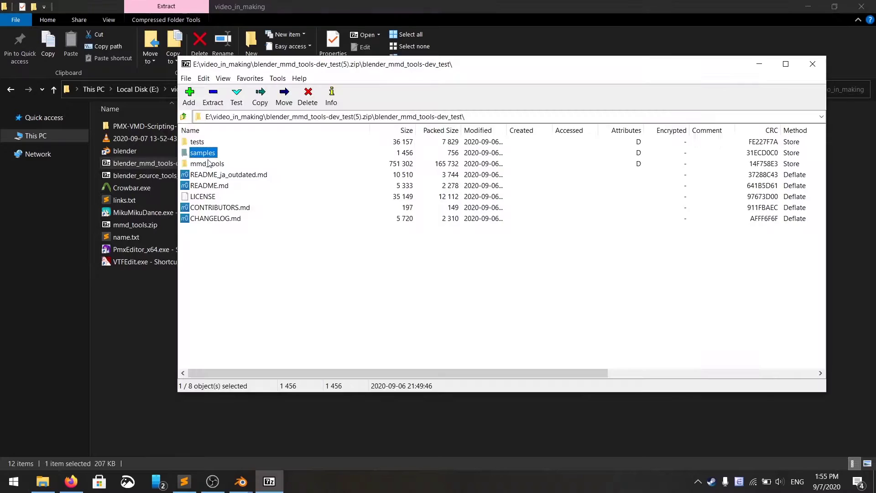
left_click(213, 95)
key("Return")
Step: Compress the extracted mmd_tools folder into a new mmd_tools.zip with 7-Zip
left_click(152, 121)
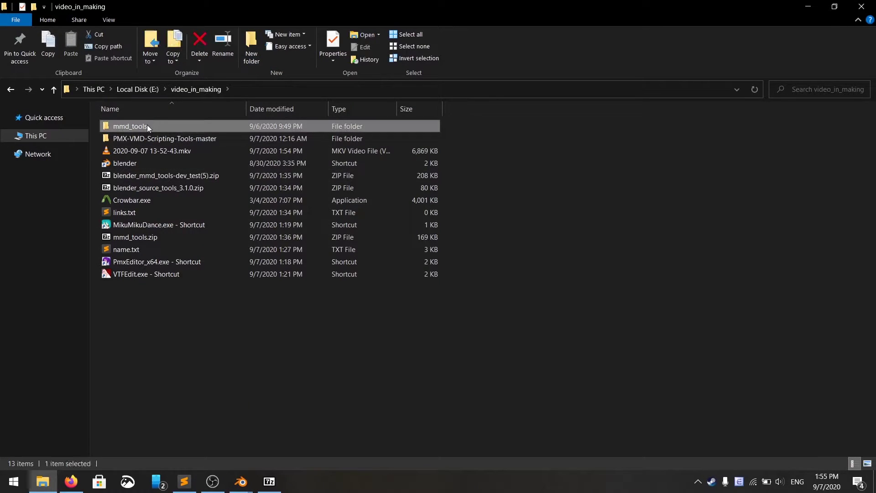
right_click(147, 125)
mouse_move(233, 249)
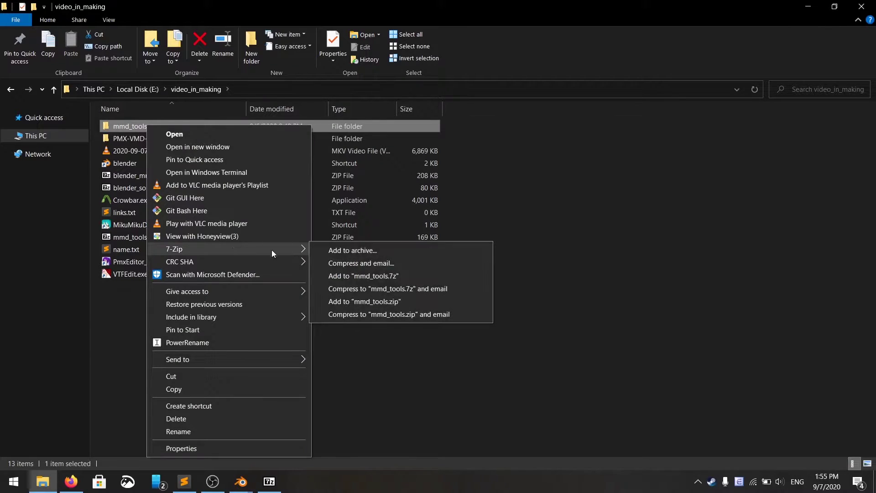
left_click(391, 303)
Step: Install mmd_tools.zip as a Blender add-on
mouse_move(241, 482)
left_click(285, 433)
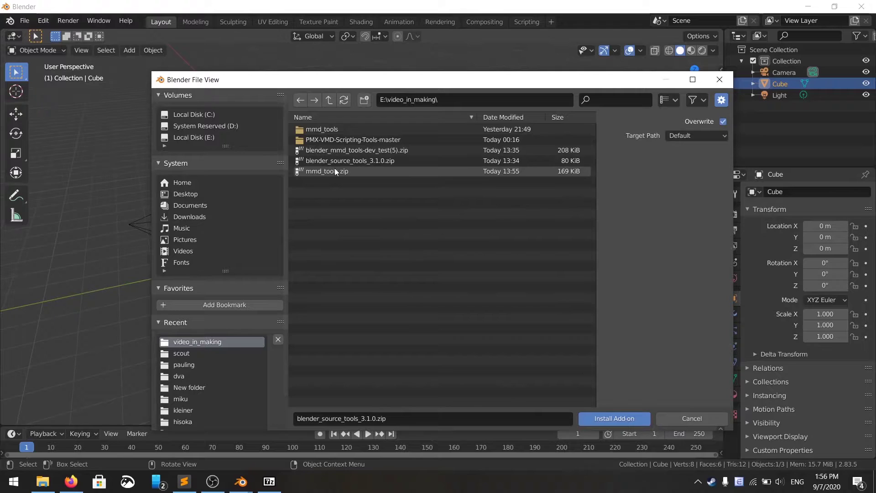
left_click(392, 172)
left_click(614, 418)
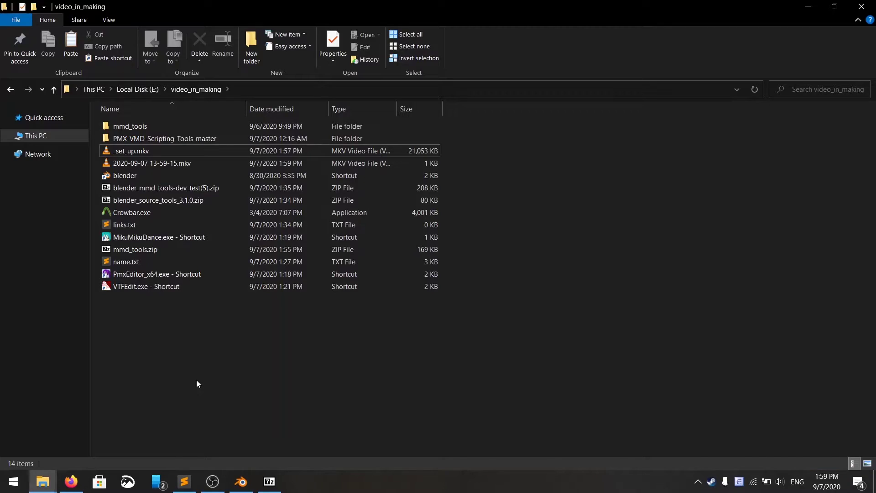
Step: Copy the web address of the Undertale Papyrus Steam Workshop page in Firefox
left_click(71, 482)
left_click(314, 10)
left_click_drag(175, 197, 322, 197)
scroll(613, 255, "down", 5)
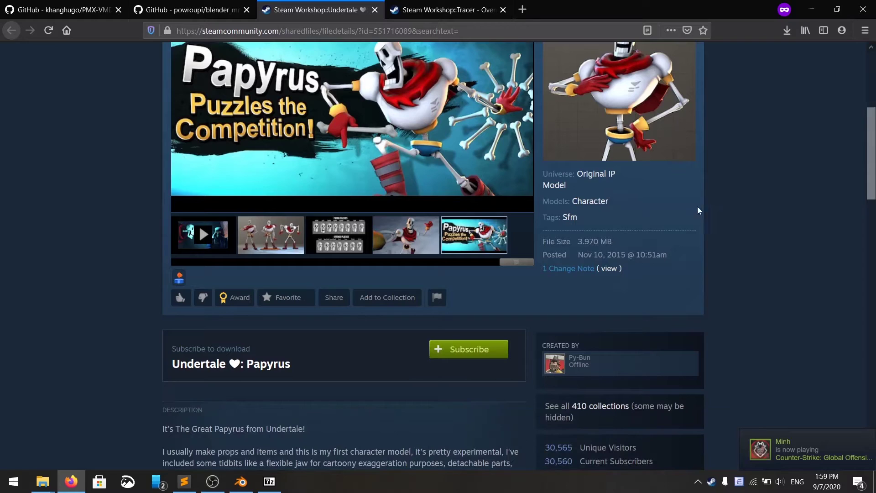
scroll(454, 392, "down", 5)
left_click(502, 30)
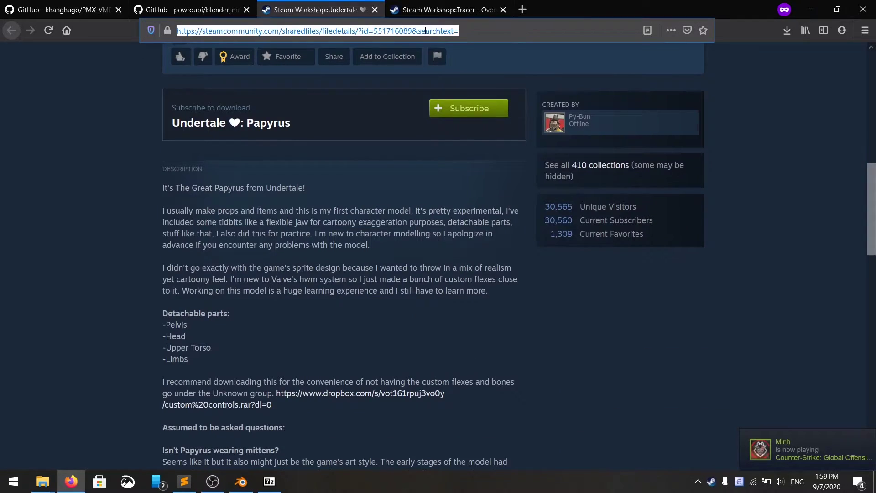
Step: Download the Papyrus model archive through steamworkshopdownloader.io
key("ctrl+t")
type("steamworkshopdownloader.io")
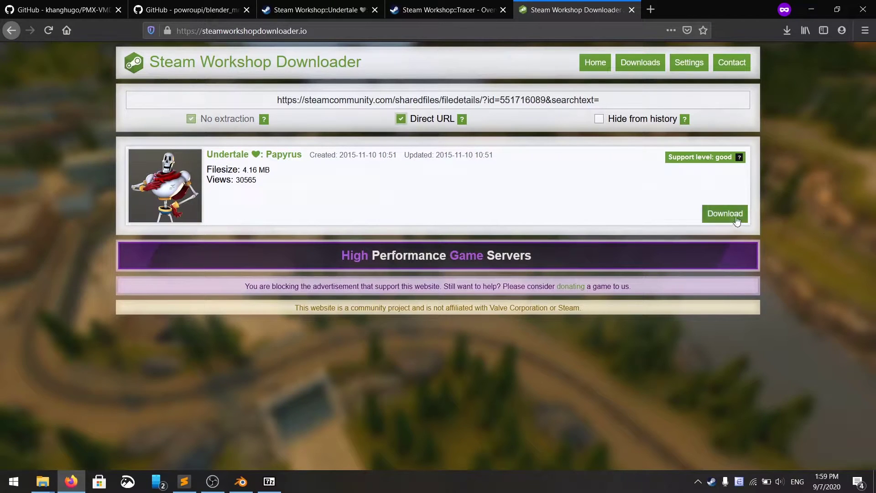
left_click(725, 213)
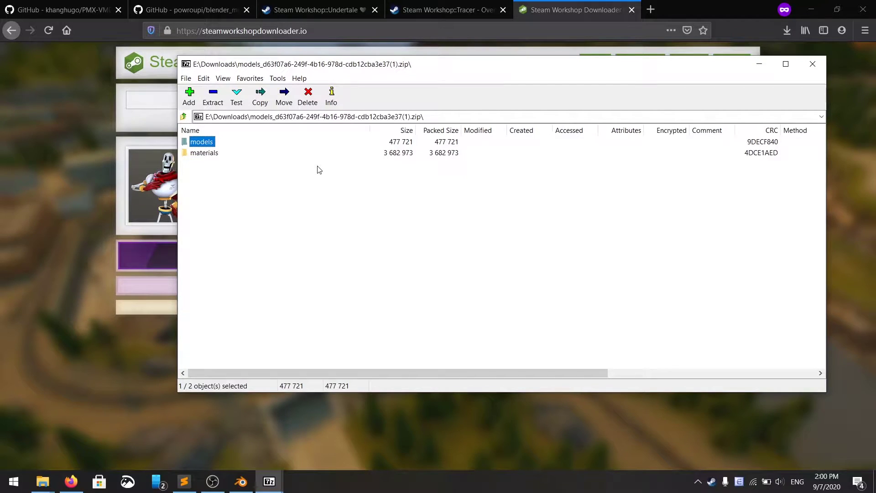
Step: Select the materials and models folders in the downloaded archive for extraction
left_click(242, 197)
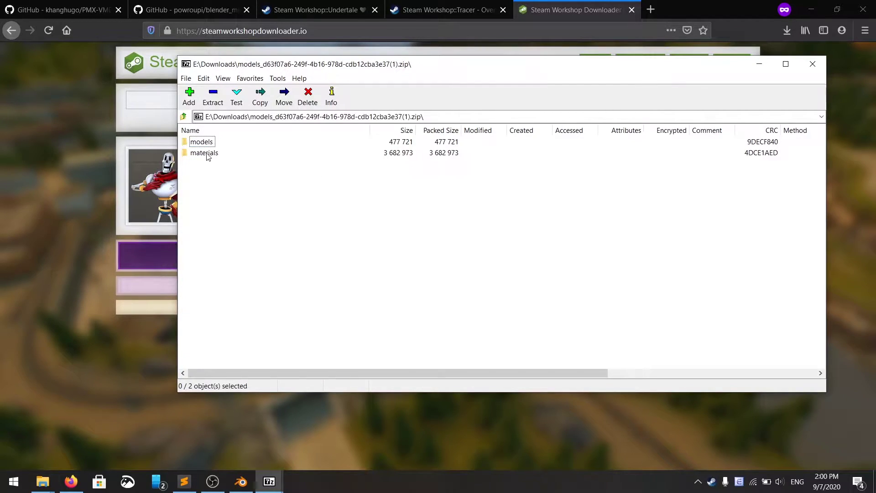
left_click(207, 154)
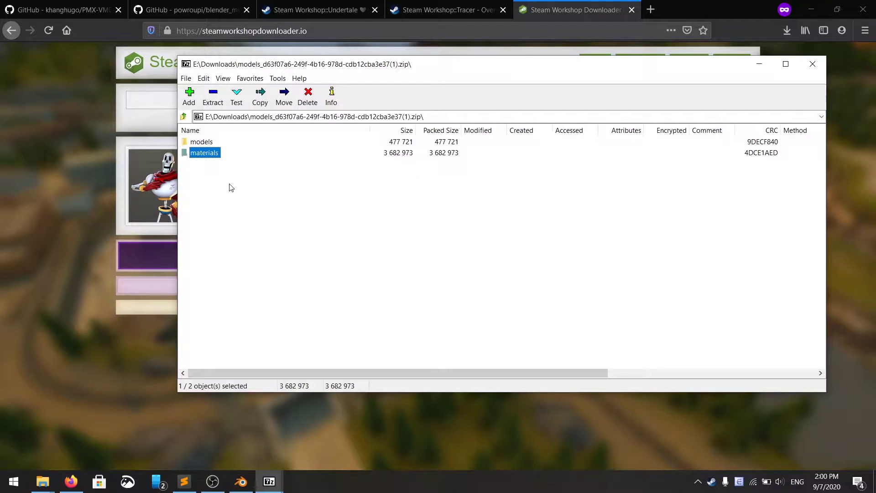
left_click(206, 174)
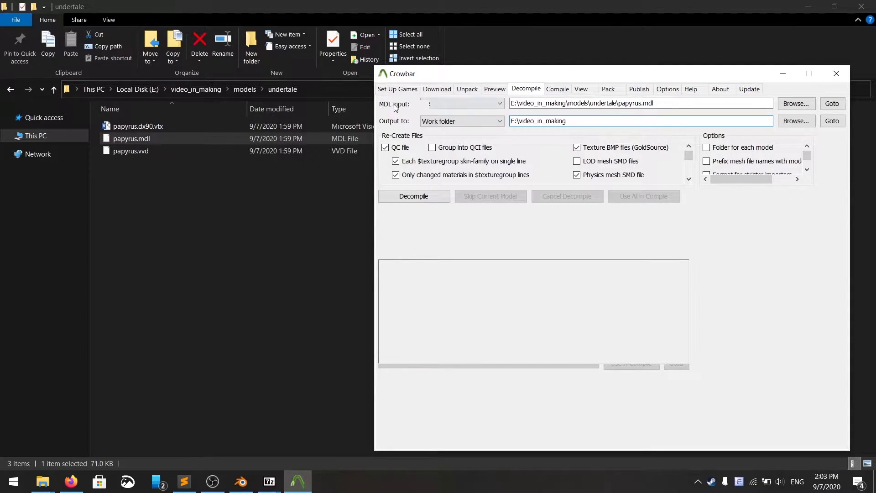
Step: Decompile papyrus.mdl in Crowbar with single-file input and output to the Work folder
left_click(481, 100)
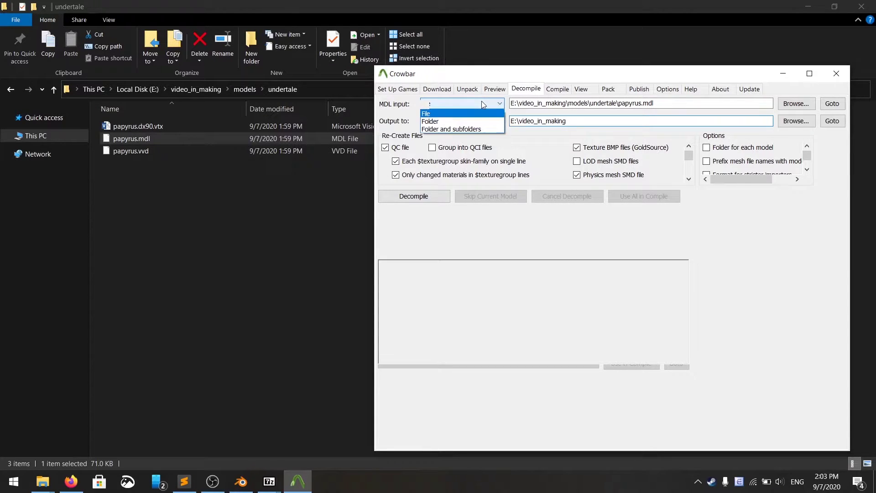
left_click(452, 113)
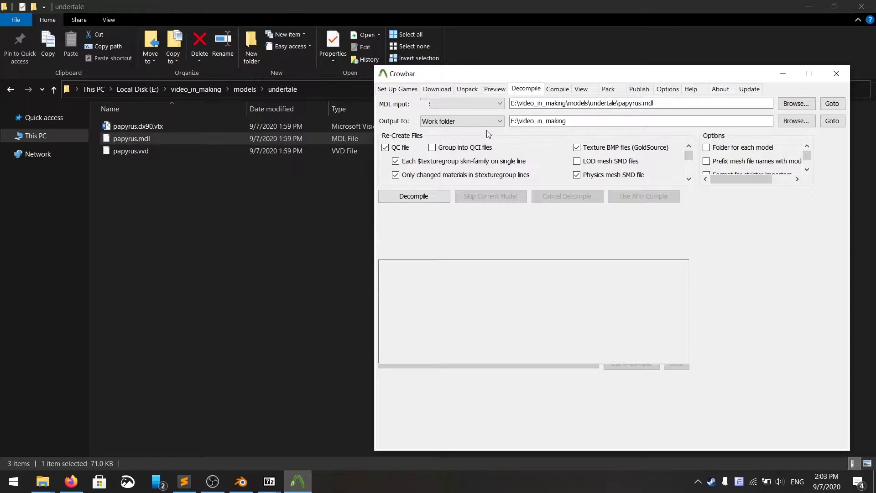
left_click(455, 120)
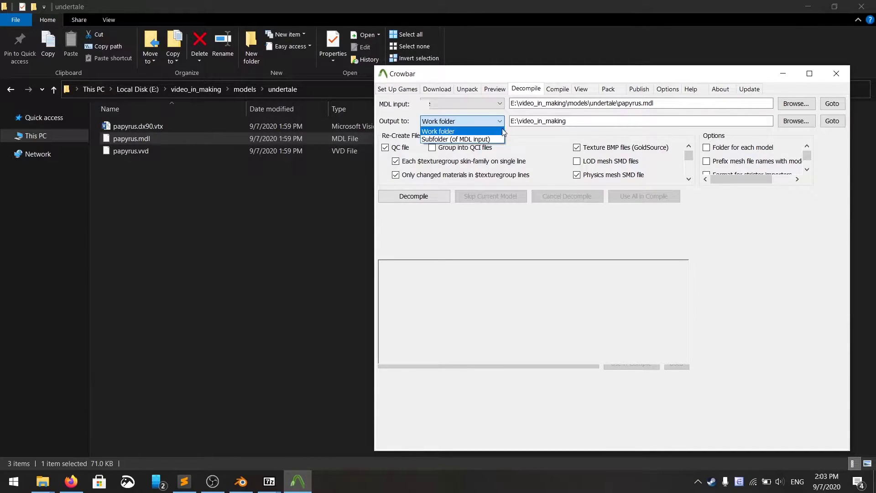
left_click(472, 120)
scroll(634, 154, "down", 3)
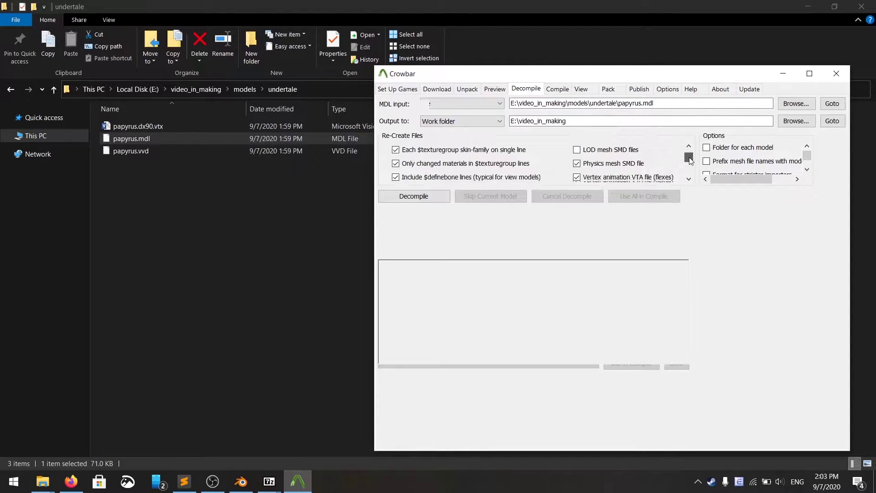
scroll(620, 158, "up", 3)
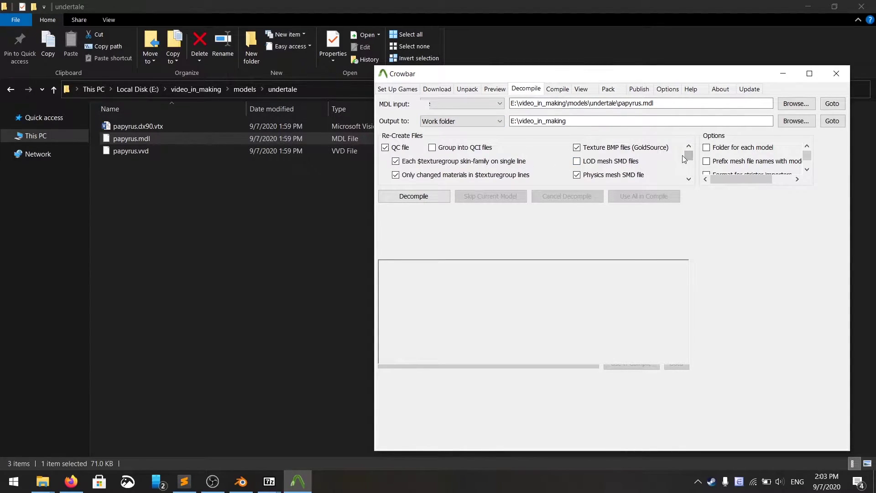
scroll(612, 163, "down", 3)
scroll(618, 164, "up", 2)
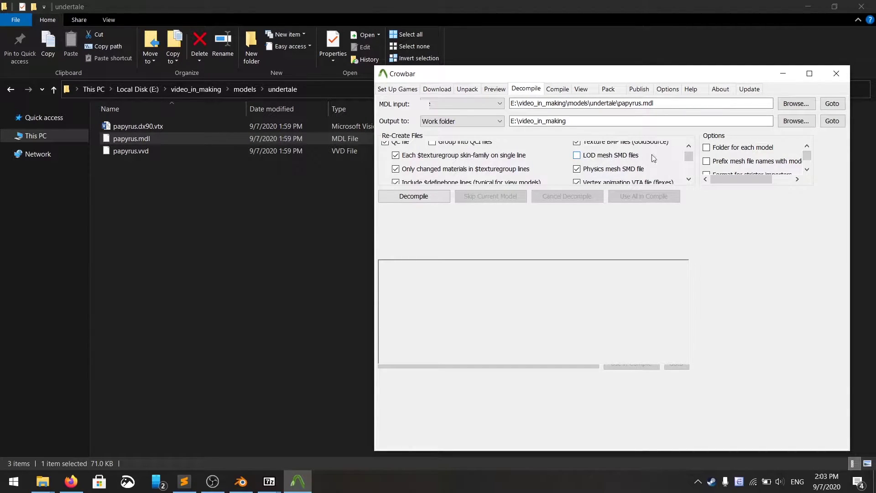
scroll(655, 159, "down", 2)
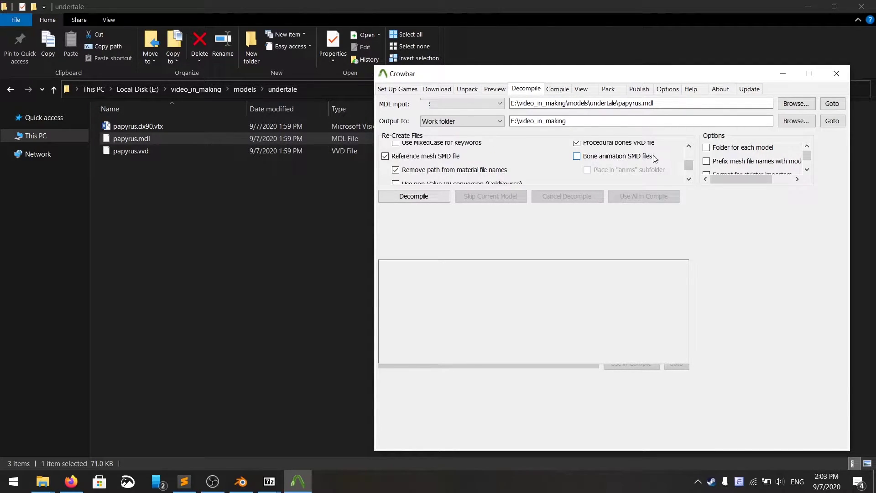
left_click(413, 196)
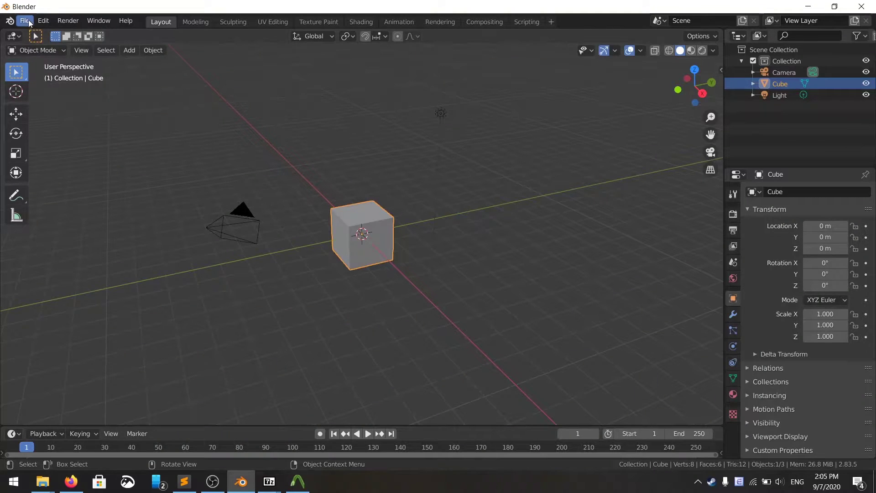
Step: Import papyrus.qc into the Blender scene as a Source Engine file
right_click(783, 83)
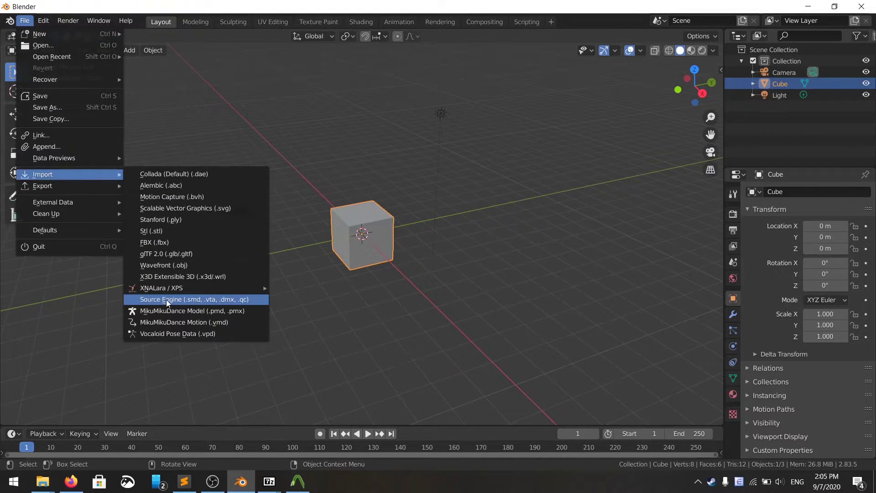
left_click(166, 300)
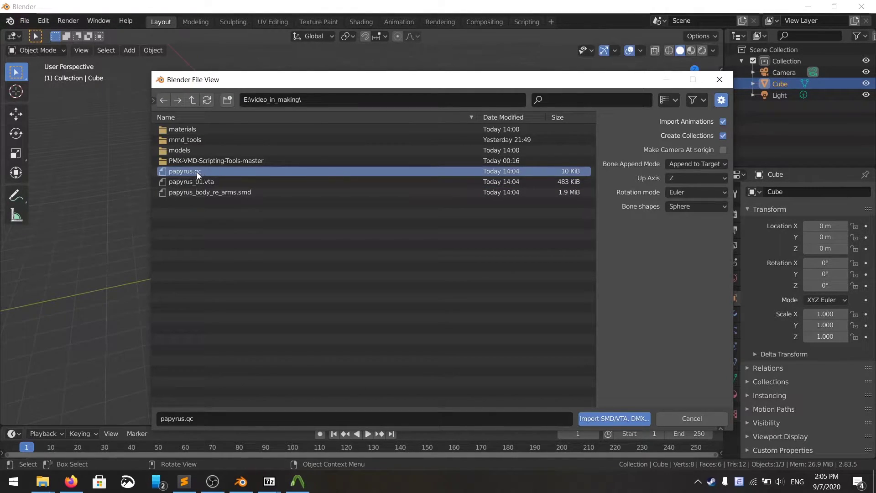
left_click(623, 418)
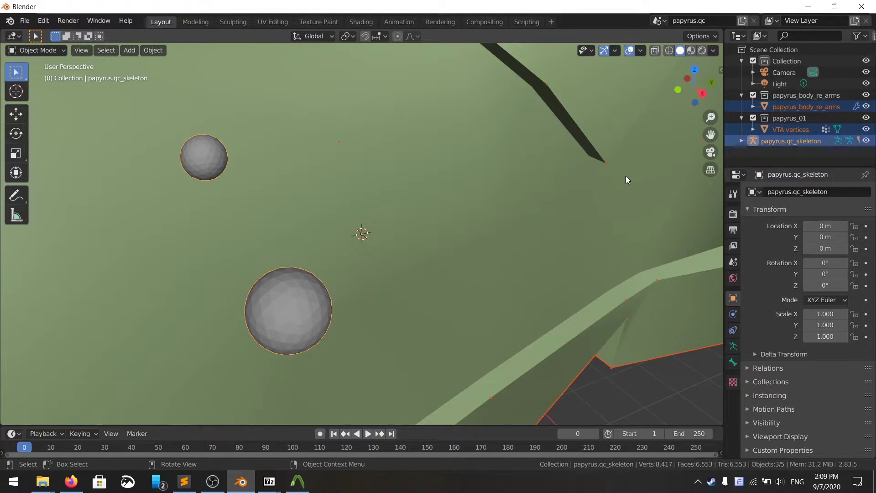
Step: In the MMD tab, convert the papyrus skeleton to an MMD model, attach its meshes, and select New MMD Model
left_click(721, 71)
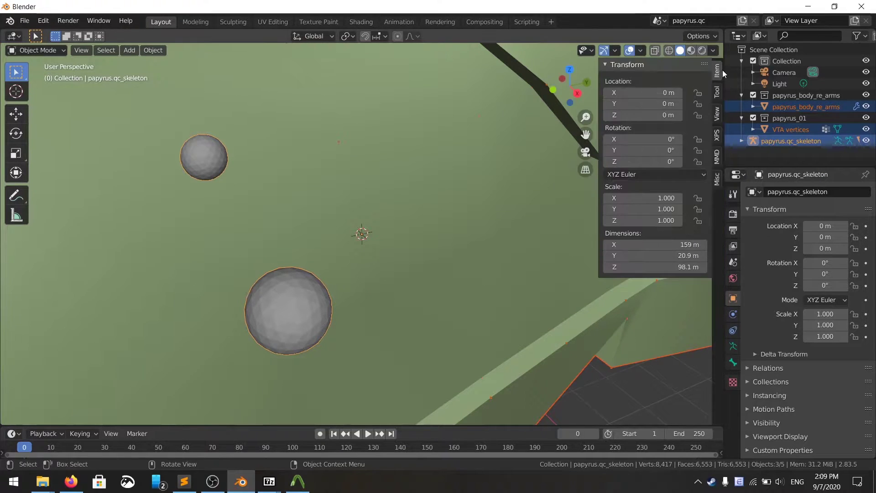
left_click(718, 156)
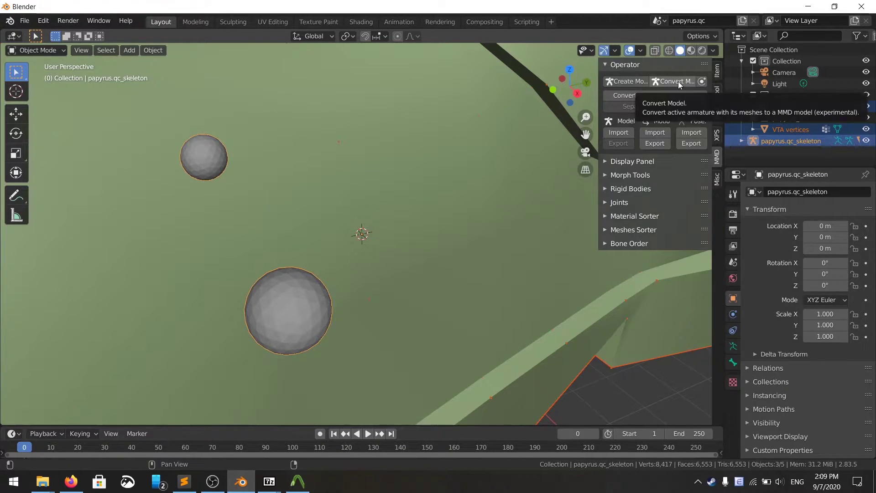
left_click(678, 81)
left_click(708, 144)
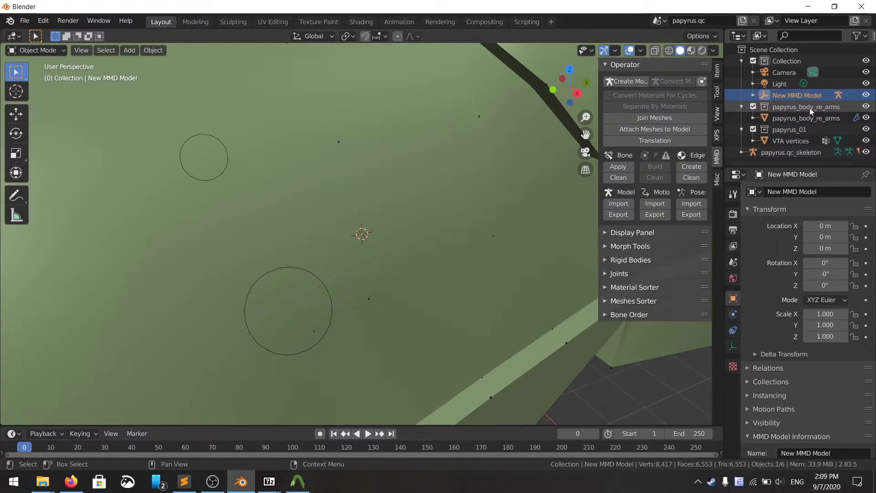
left_click(669, 130)
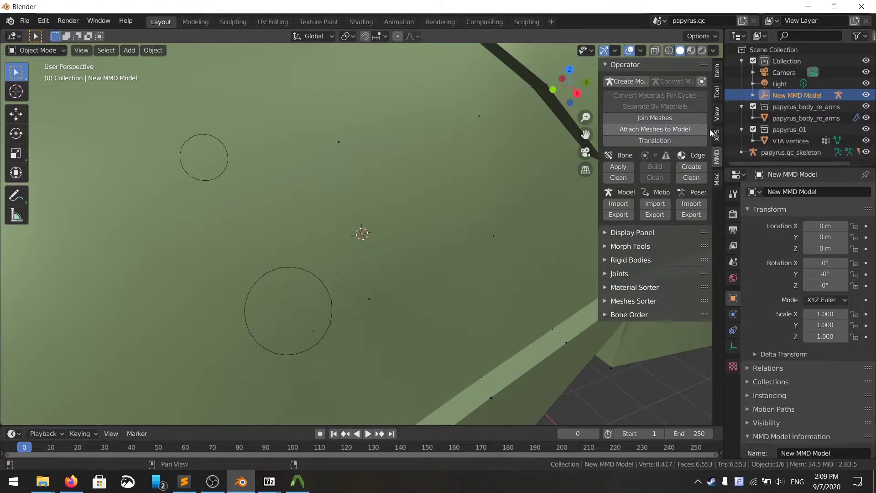
left_click(806, 95)
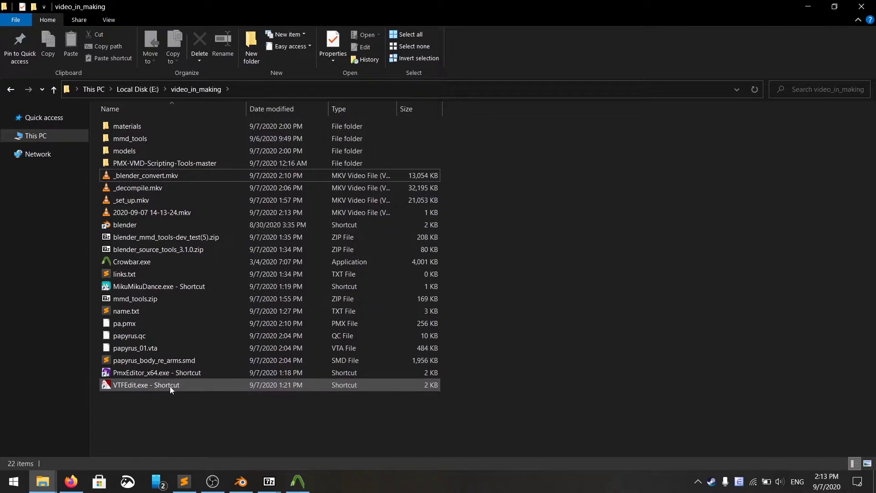
Step: Start a VTFEdit folder batch conversion with materials\models\undertale as the input folder
double_click(124, 385)
left_click(210, 93)
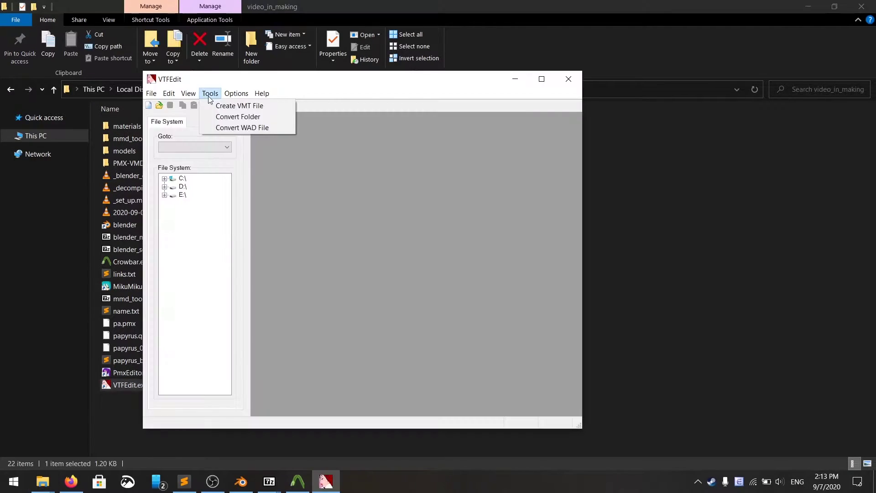
left_click(226, 117)
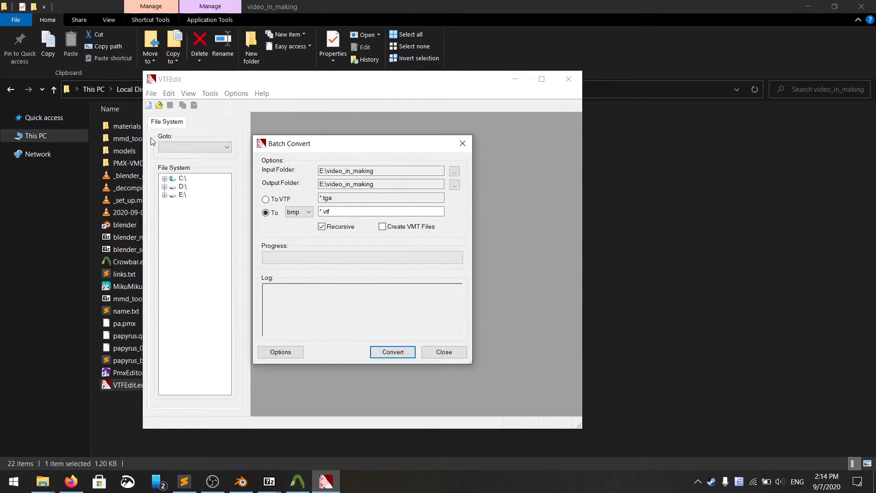
double_click(124, 126)
double_click(152, 130)
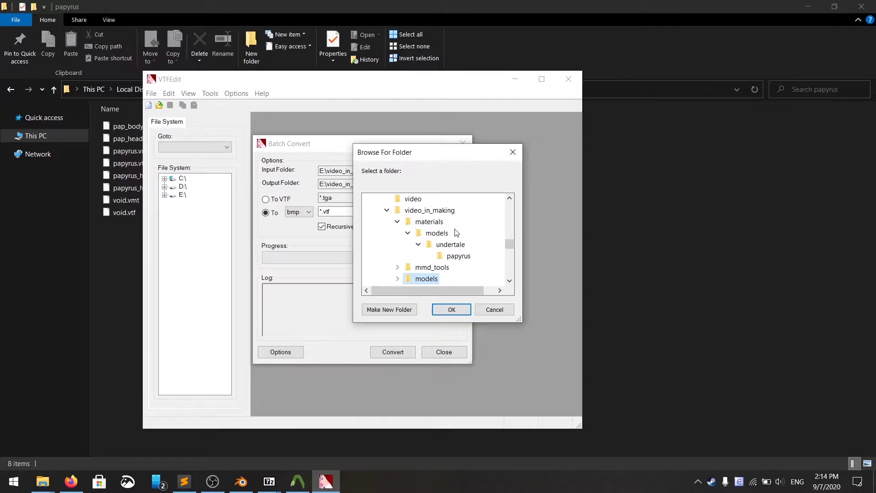
left_click(468, 258)
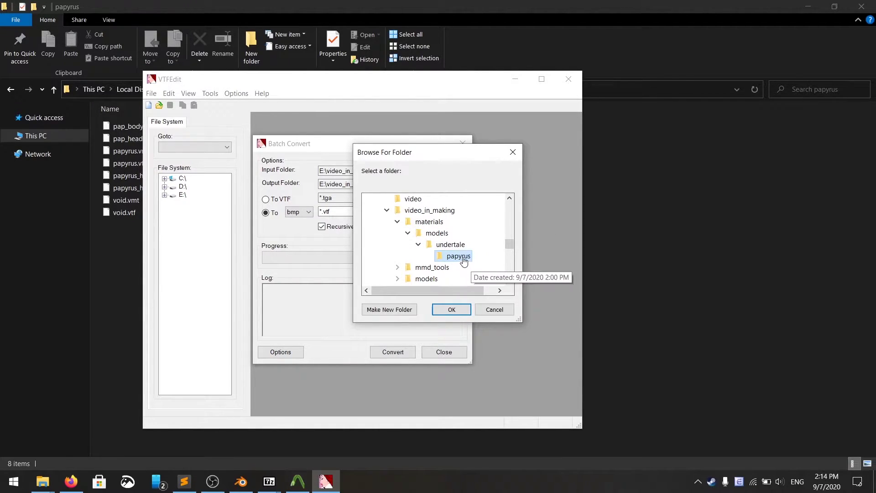
Step: Check the texture files in the papyrus folder, then open the output image format list
left_click(642, 242)
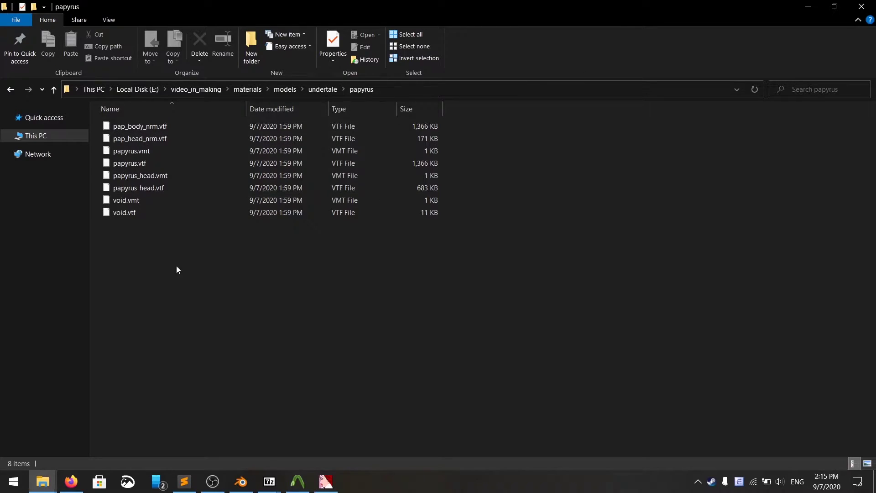
left_click_drag(111, 250, 196, 120)
left_click(206, 225)
left_click(326, 483)
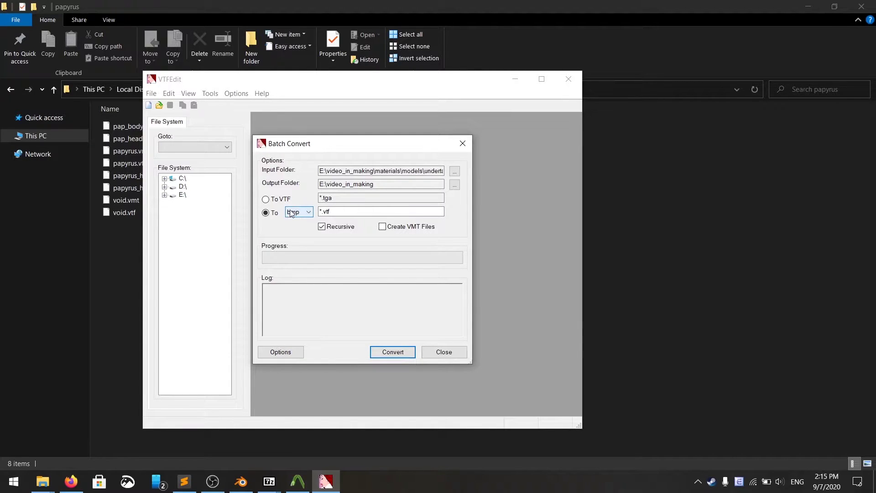
left_click(297, 212)
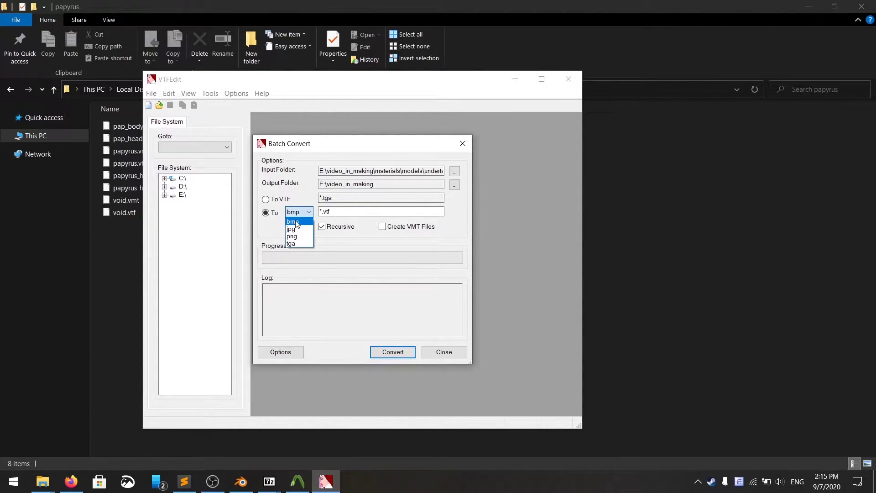
Step: Convert the papyrus textures to bmp and check the resulting files, like void.bmp, in video_in_making
left_click(296, 221)
left_click(393, 352)
left_click(443, 352)
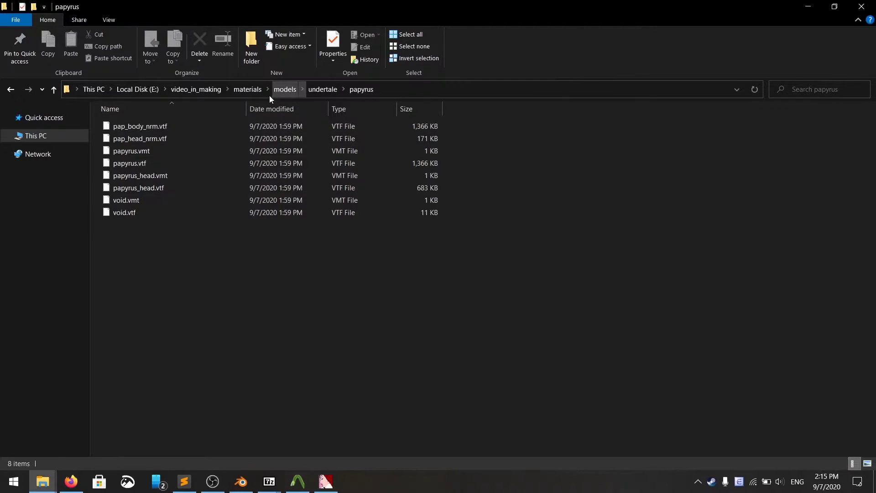
left_click(191, 89)
left_click(171, 261)
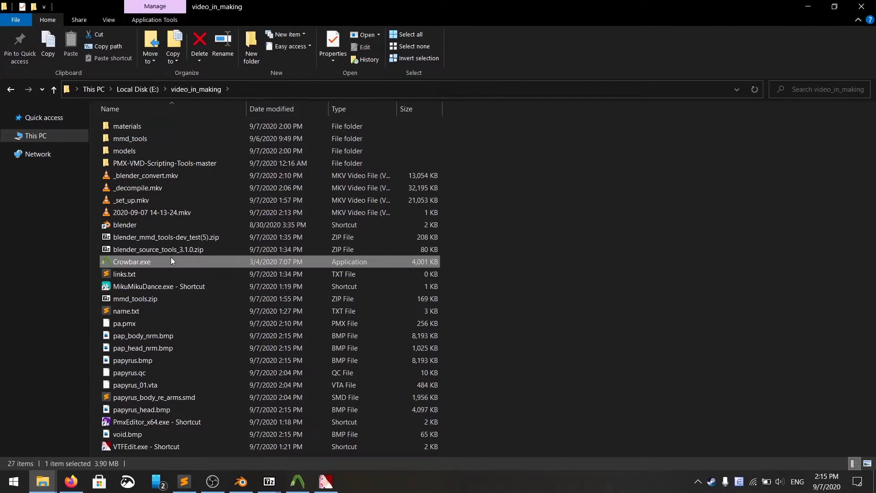
left_click(347, 434)
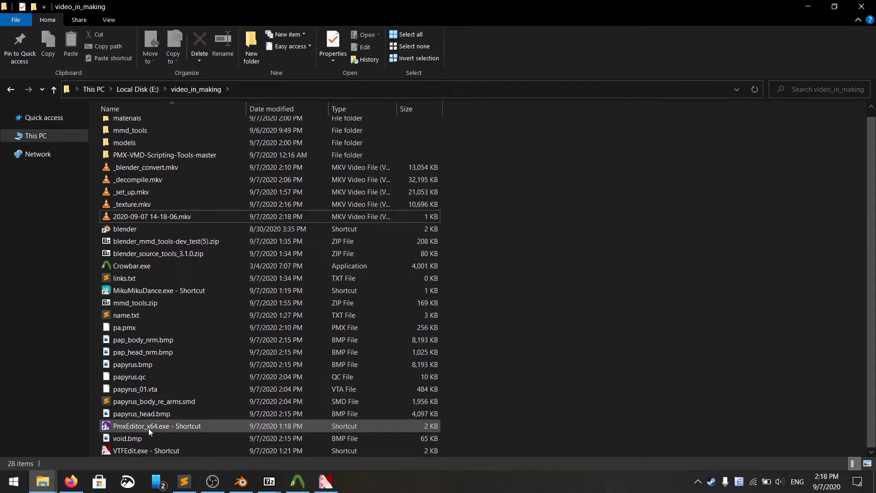
Step: Launch PMX Editor and bring up its Open dialog
double_click(150, 428)
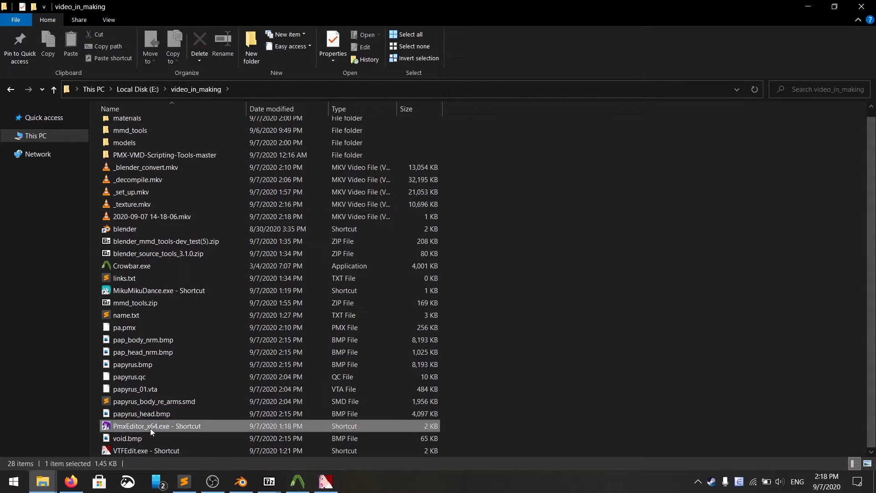
left_click(94, 96)
left_click(105, 118)
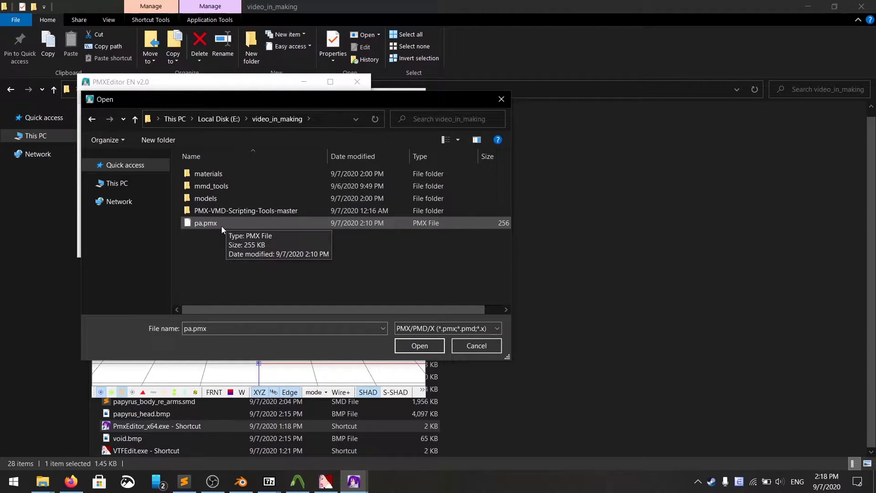
Step: Open pa.pmx and orbit the Papyrus model from the side to the front
double_click(221, 226)
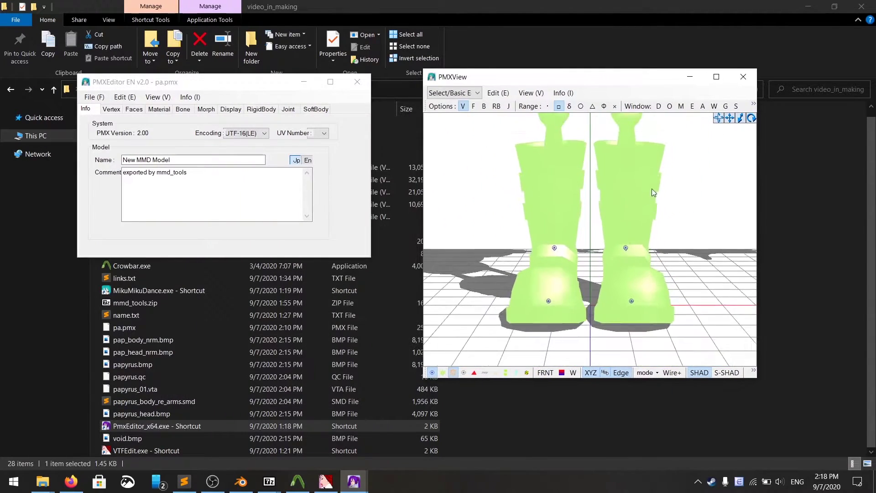
scroll(679, 280, "down", 3)
right_click_drag(678, 280, 659, 238)
scroll(682, 282, "up", 5)
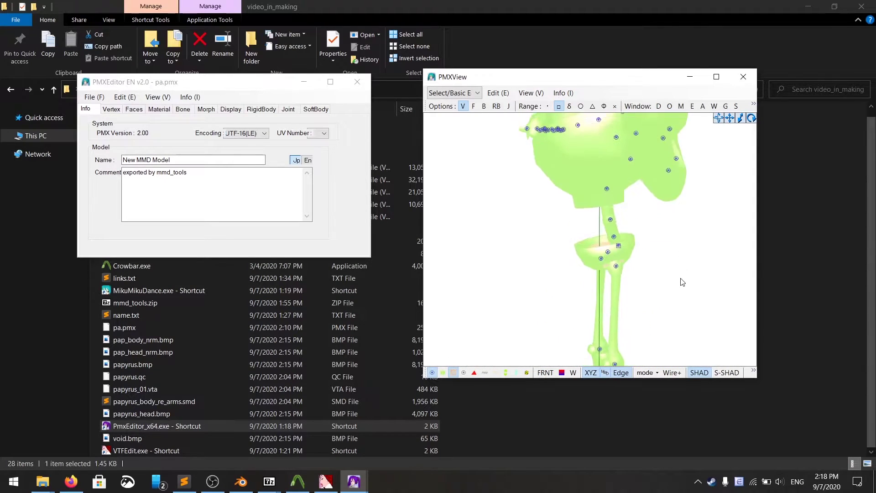
right_click_drag(682, 282, 690, 266)
Step: In the Material tab, look through void and papyrus, then select papyrus_head
left_click(157, 113)
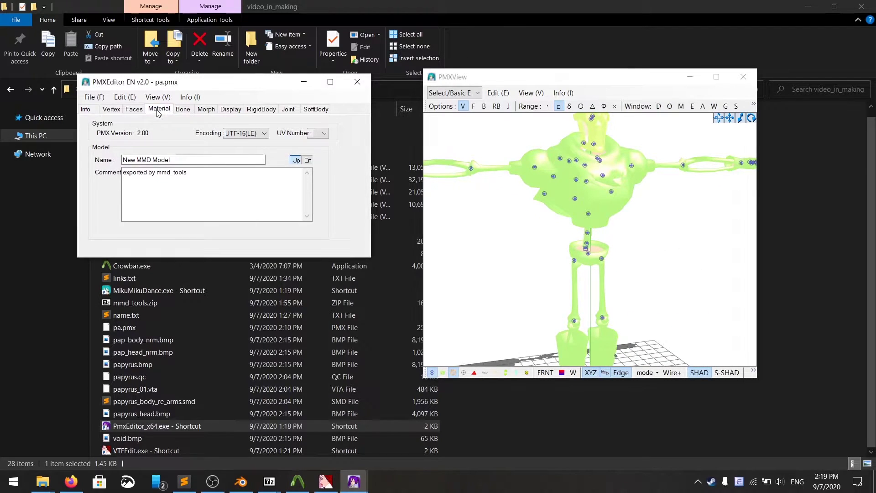
left_click(112, 138)
left_click(111, 144)
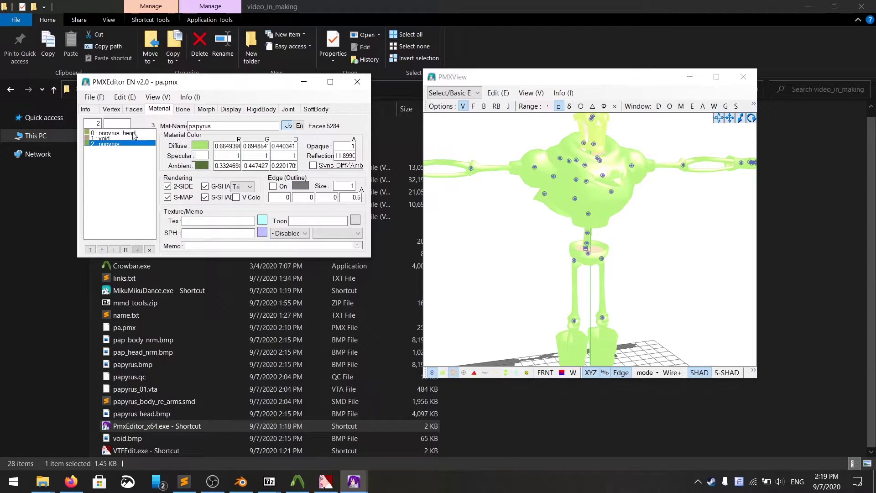
left_click(112, 133)
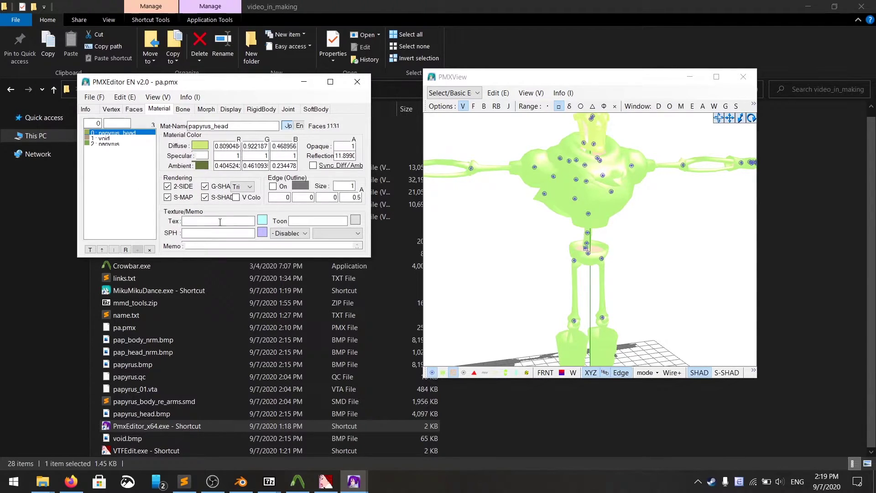
Step: Apply papyrus_head.bmp as the papyrus_head texture and orbit to inspect the textured skull
left_click(263, 221)
left_click(197, 200)
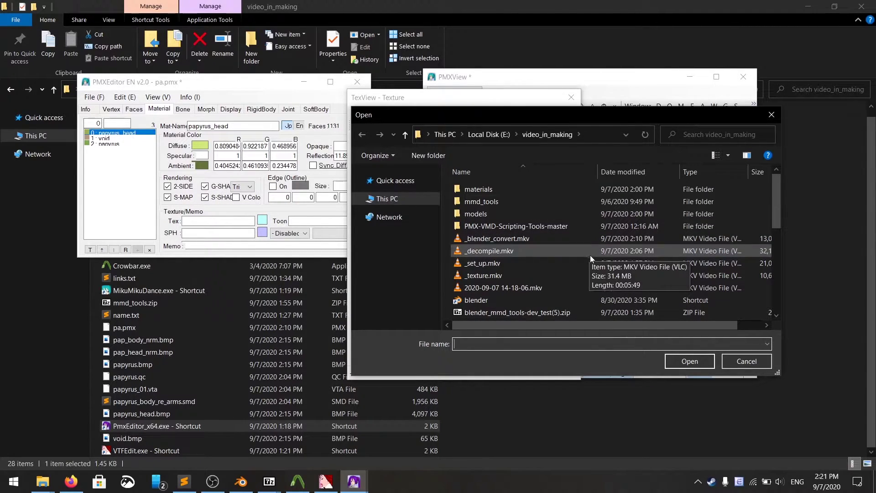
scroll(590, 255, "down", 5)
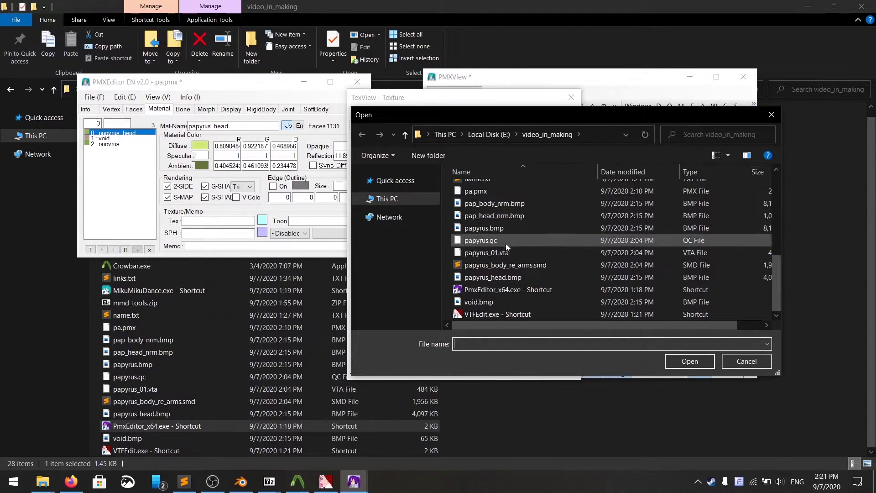
double_click(518, 276)
left_click(338, 152)
key("Return")
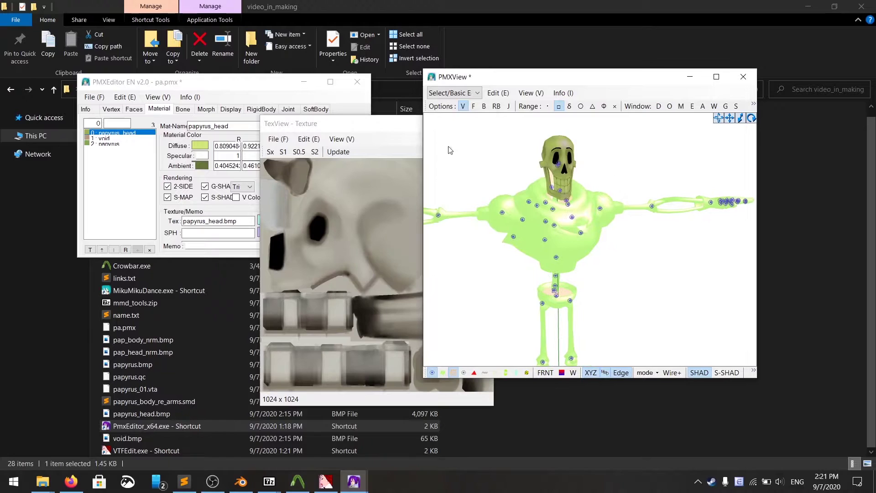
right_click_drag(639, 297, 685, 297)
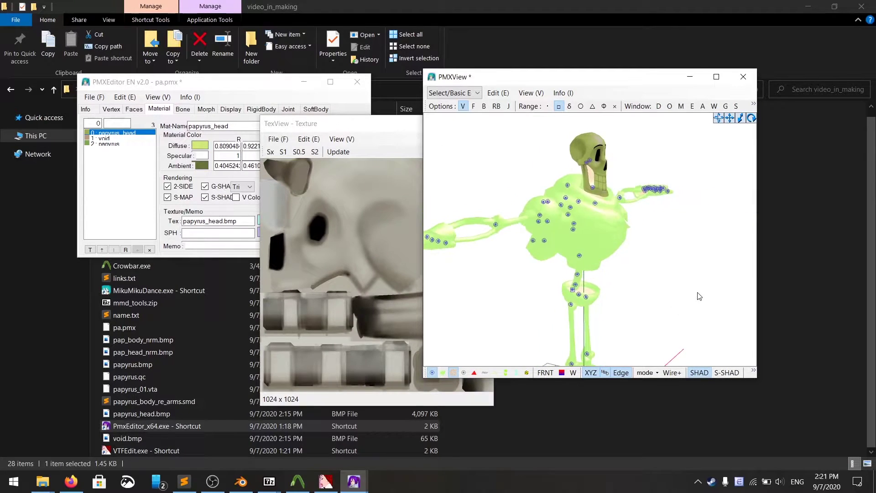
left_click_drag(396, 125, 231, 251)
right_click_drag(616, 173, 618, 199)
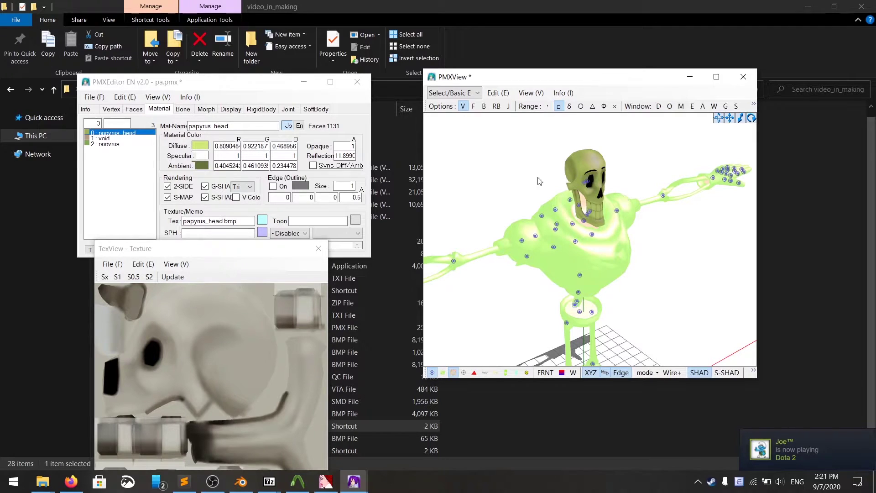
Step: Set papyrus_head's diffuse and ambient colours to white and specular to black
left_click(202, 147)
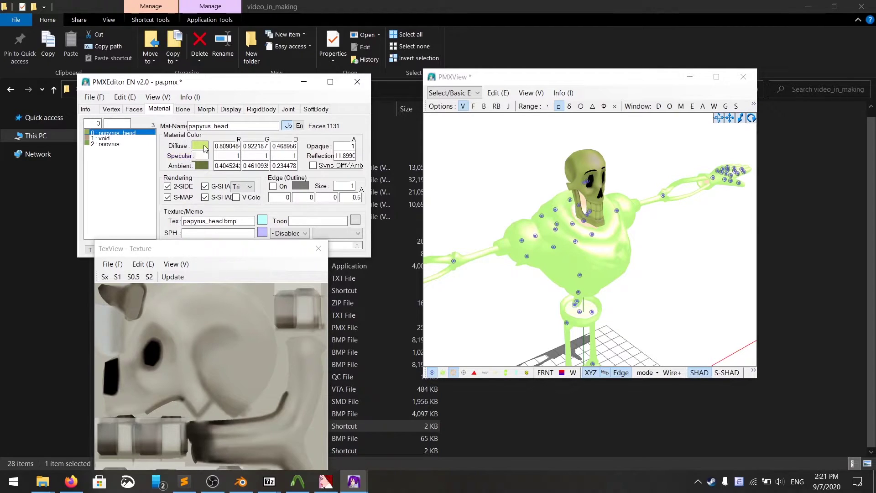
left_click(201, 146)
left_click(319, 226)
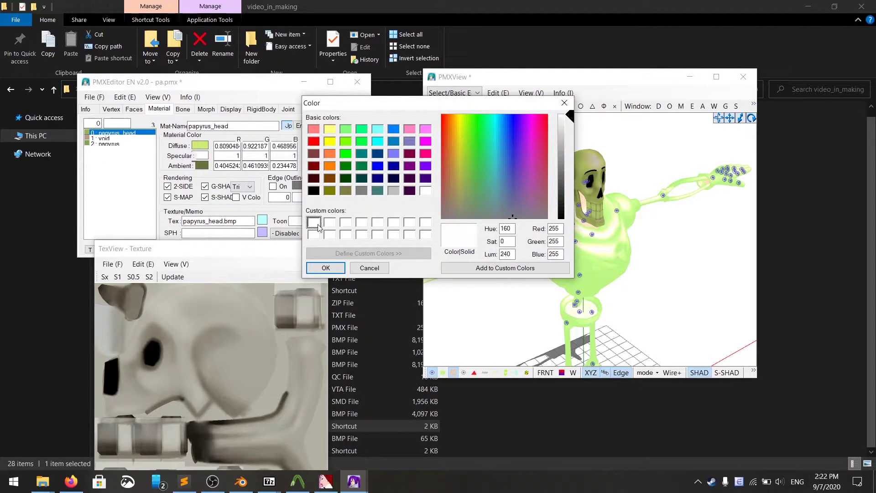
left_click(329, 266)
left_click(200, 166)
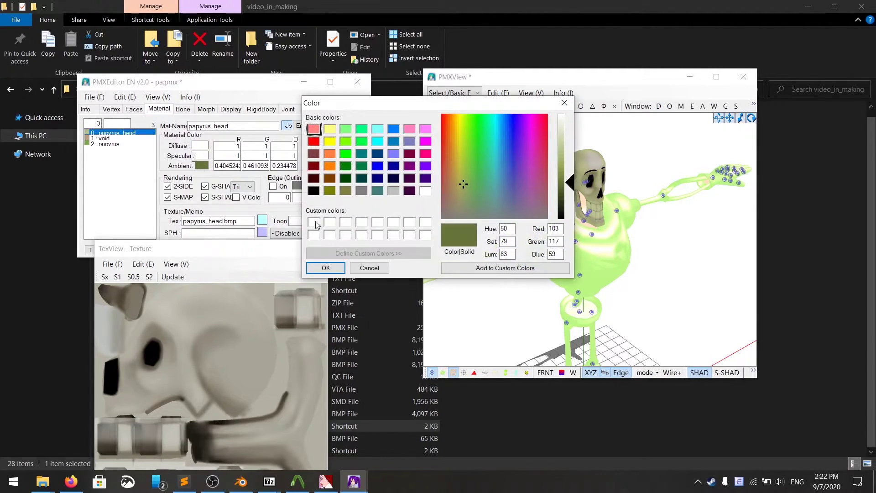
left_click(314, 222)
left_click(327, 269)
left_click(201, 155)
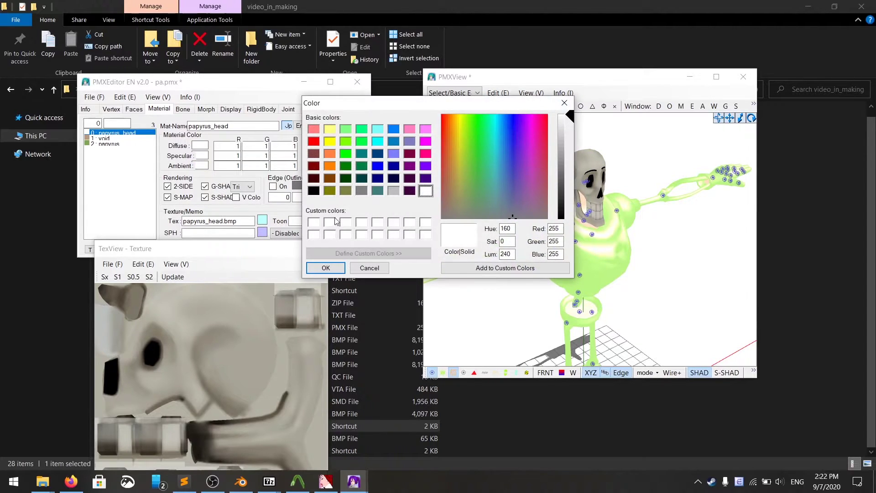
left_click(314, 191)
left_click(325, 268)
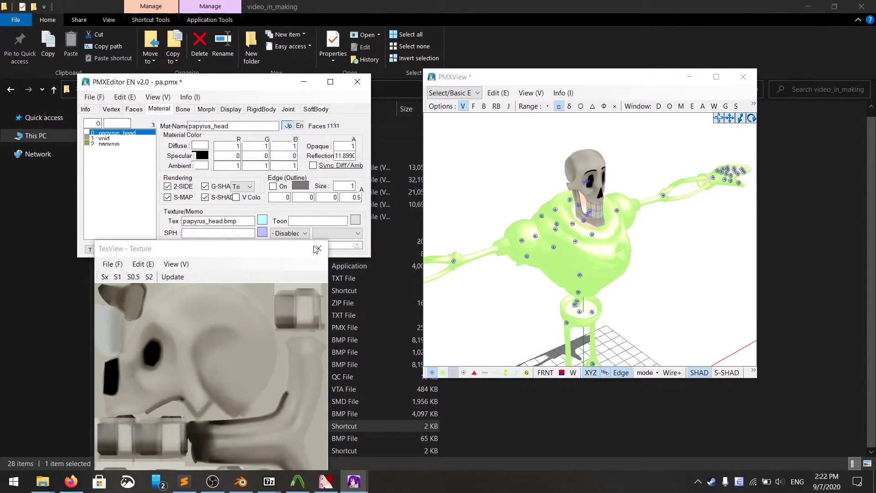
Step: Turn the model to face the front and reselect the papyrus_head material
right_click_drag(643, 257, 642, 239)
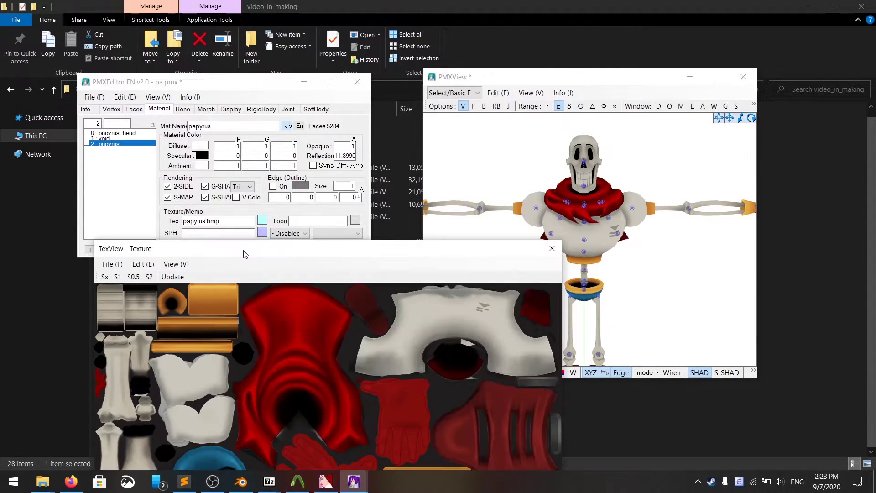
left_click(135, 190)
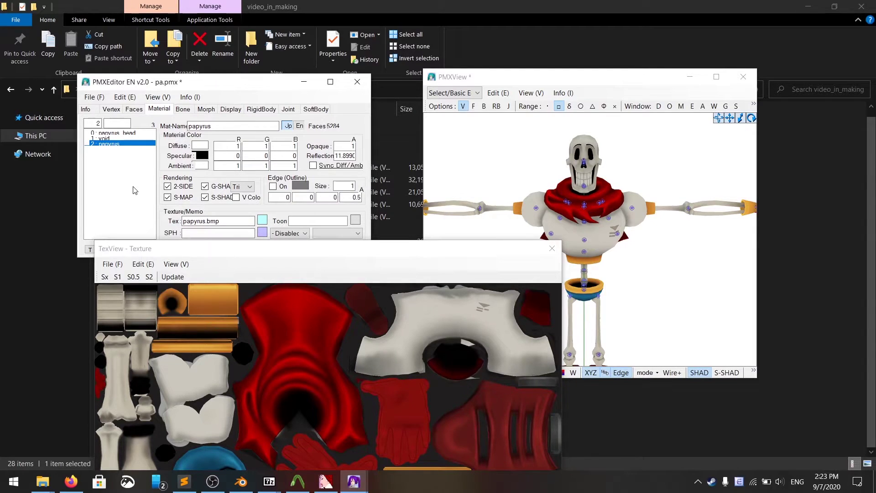
left_click(112, 133)
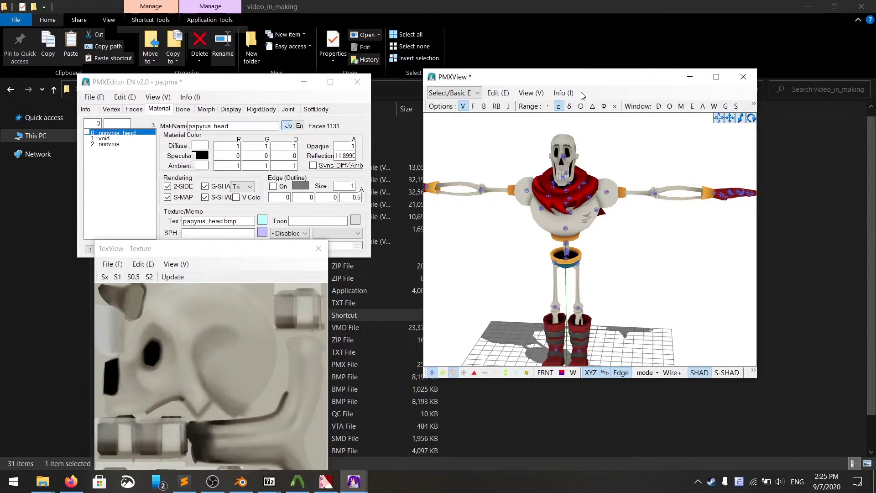
Step: Preview the model dancing to mmd_Specialist_motion.vmd in VMD View, then close the viewer
left_click(566, 93)
left_click(641, 148)
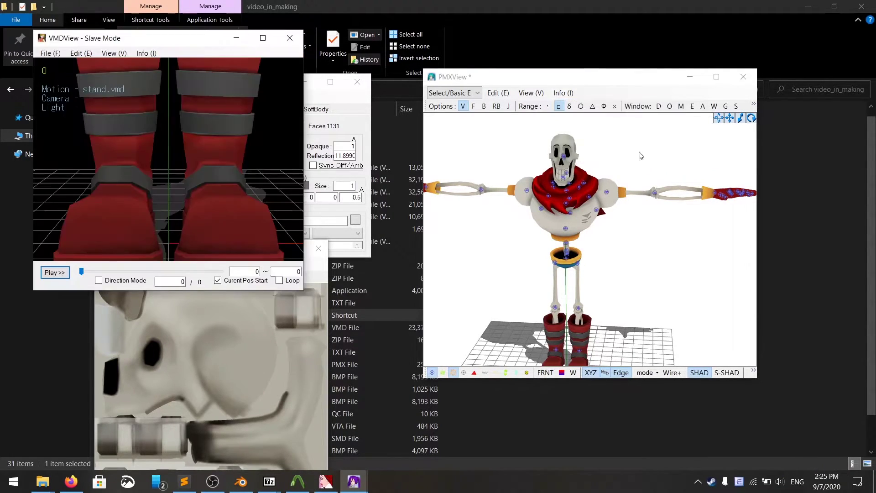
key("ctrl+o")
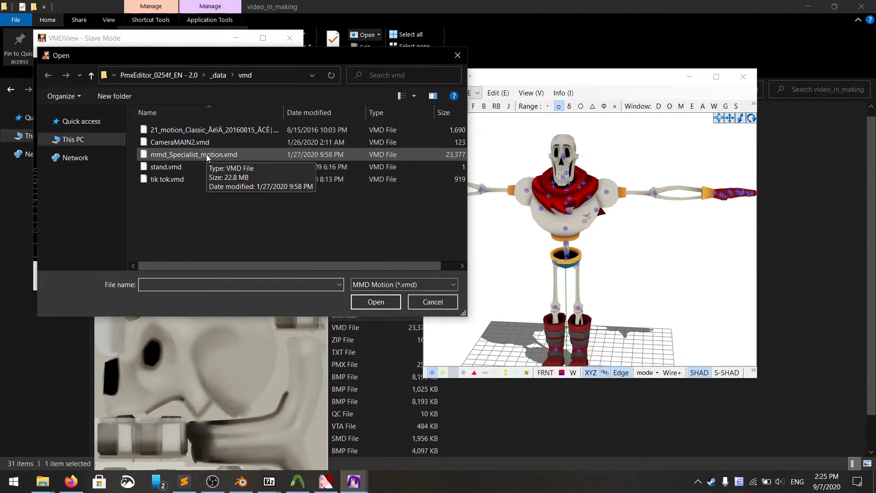
double_click(206, 156)
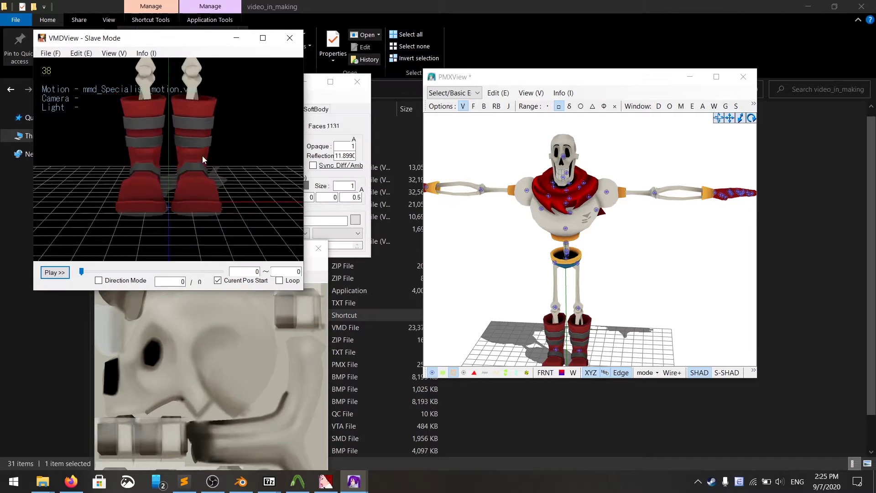
scroll(205, 233, "down", 5)
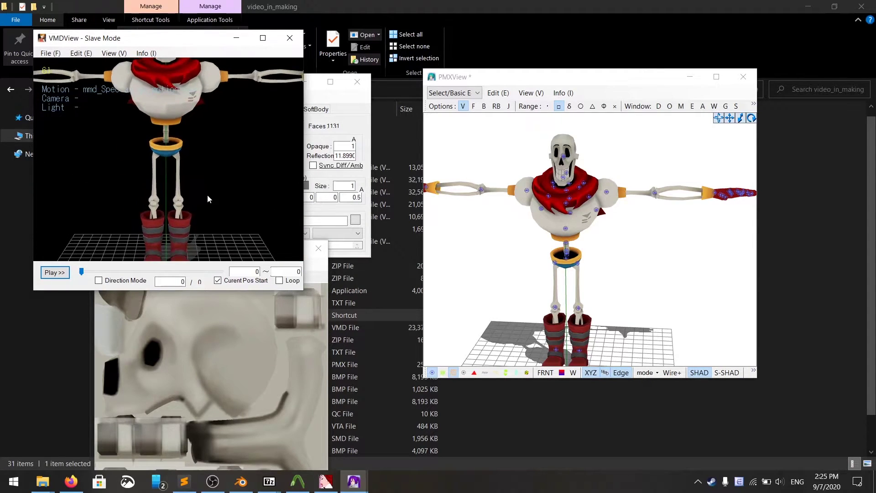
scroll(211, 199, "down", 2)
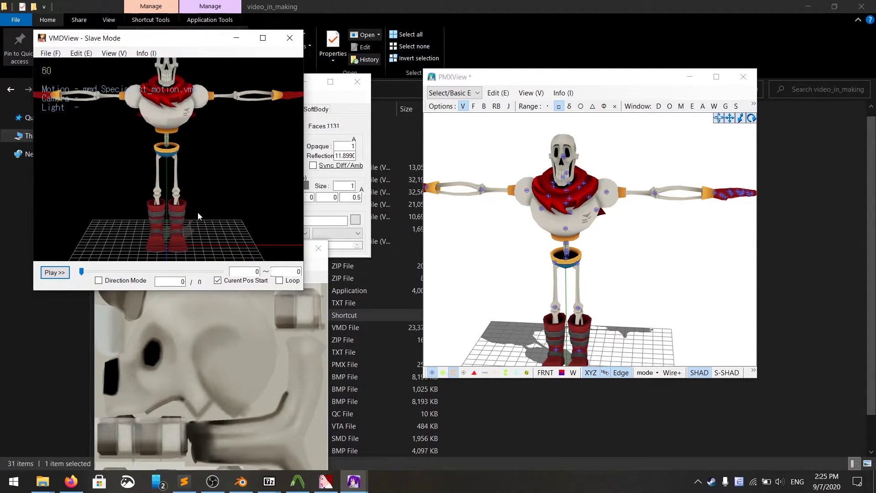
left_click(290, 38)
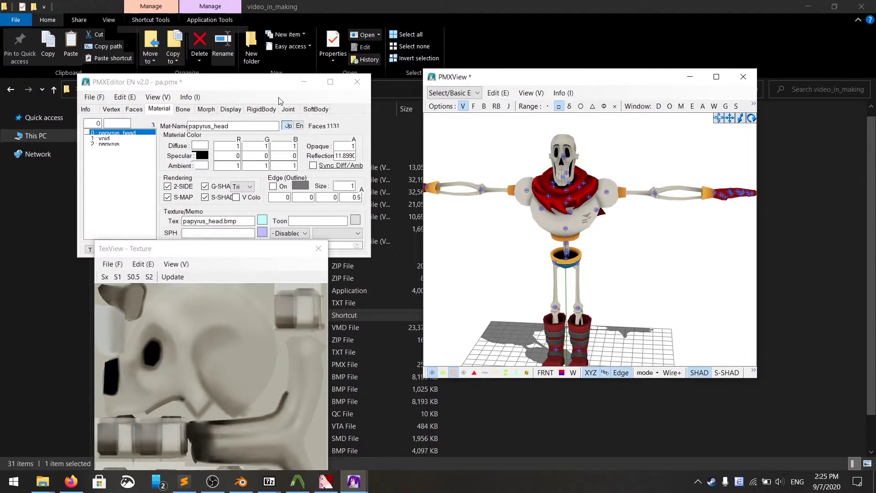
Step: Show the model's bip_ bone list on the Bone page, from bip_pelvis to bip_head
left_click(183, 110)
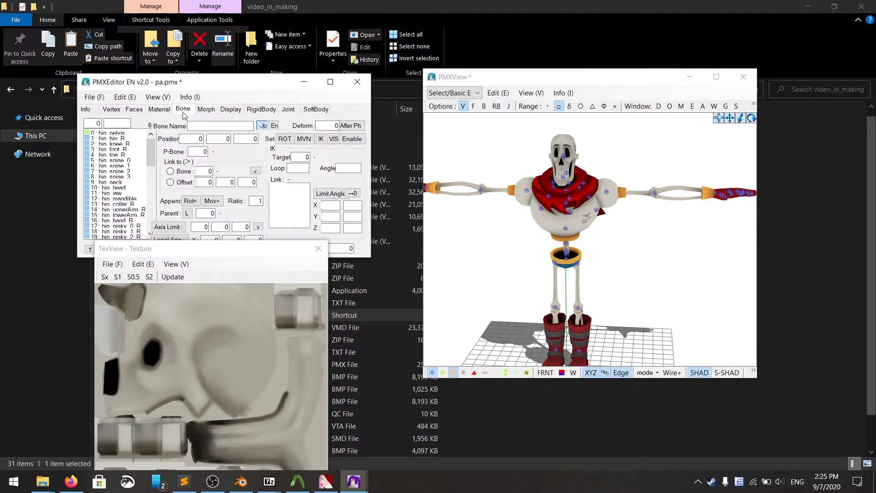
left_click(665, 227)
scroll(664, 227, "up", 1)
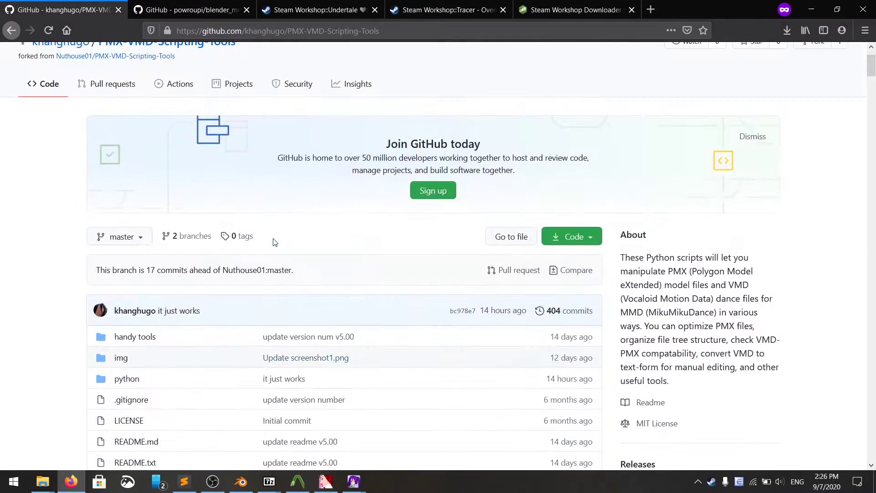
scroll(211, 280, "up", 2)
Step: Glance at the original repository in a new tab, close it, and reveal the fork's download options
middle_click(115, 115)
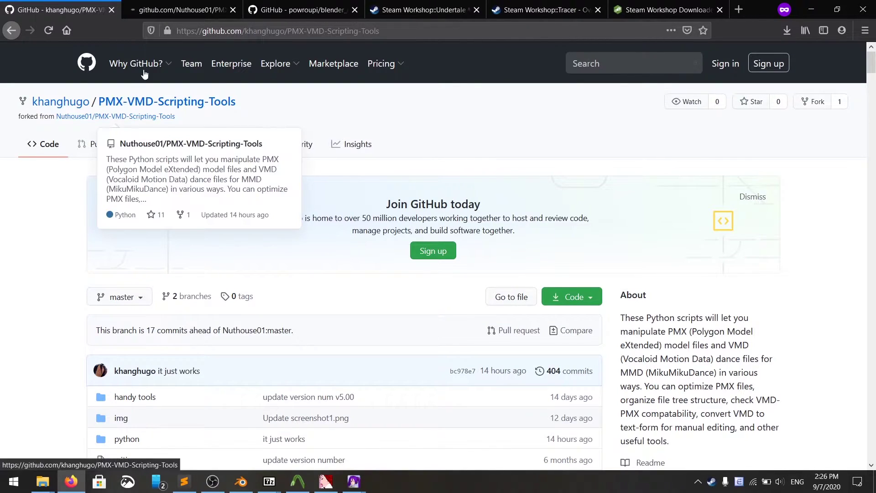
left_click(182, 8)
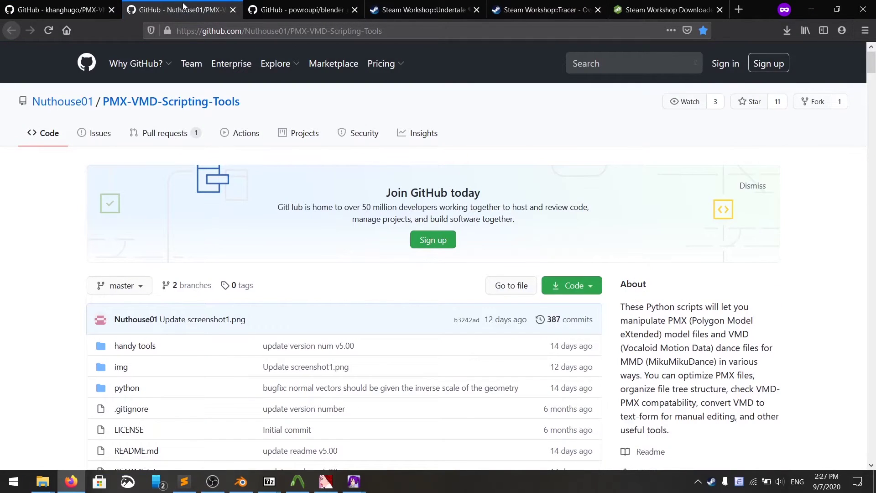
middle_click(183, 8)
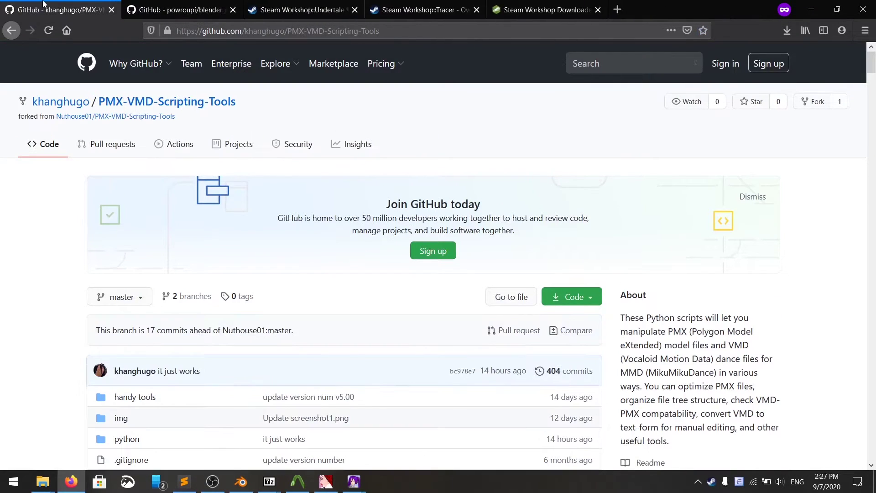
left_click(572, 298)
Step: Download the fork as a ZIP and extract it into its own folder
left_click(470, 424)
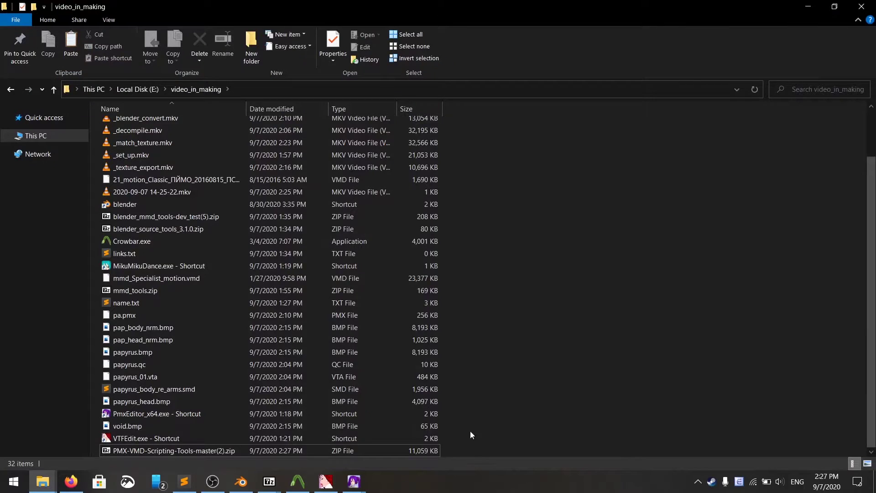
left_click(354, 449)
right_click(303, 450)
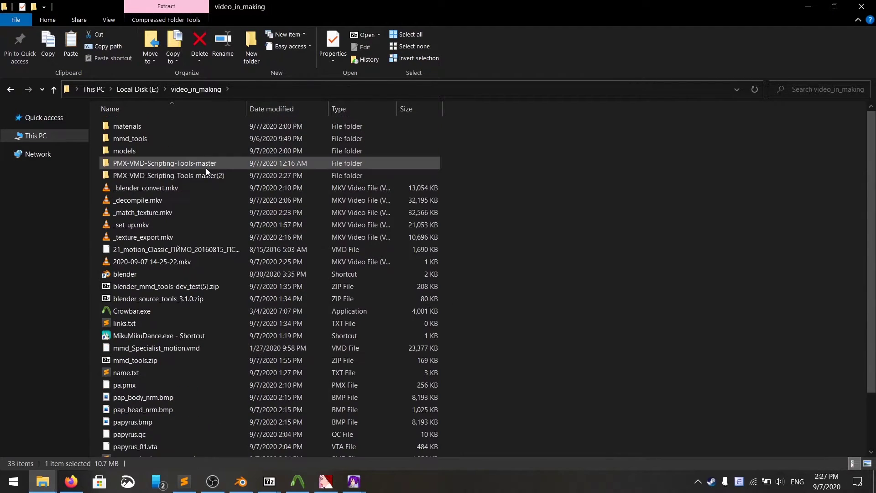
left_click(160, 163)
Step: Open the python folder in PMX-VMD-Scripting-Tools-master and jump down to the scripts starting with t
double_click(160, 163)
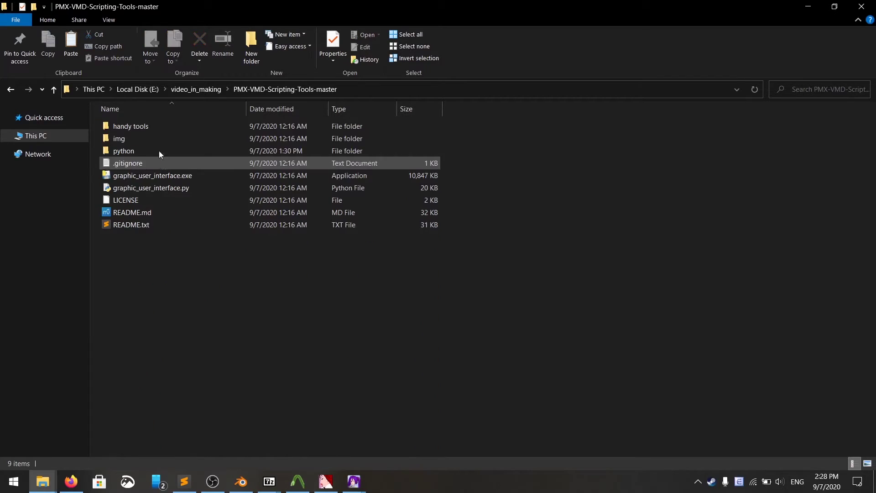
double_click(131, 149)
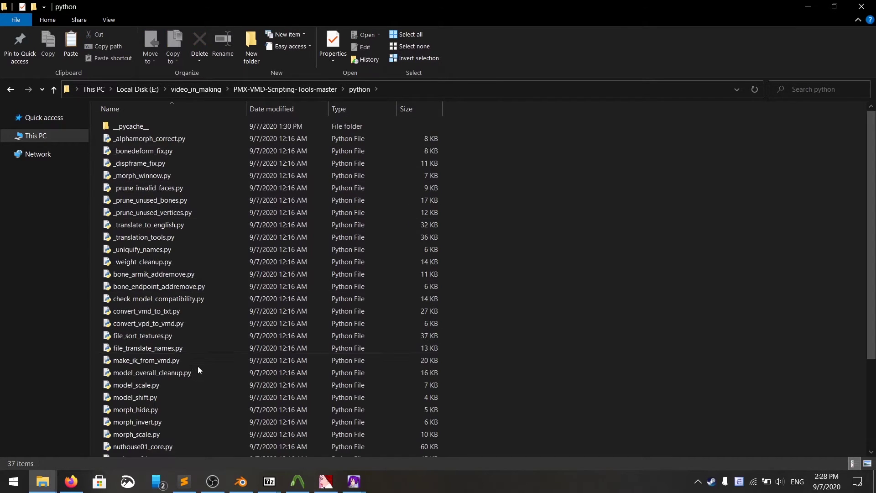
key("t")
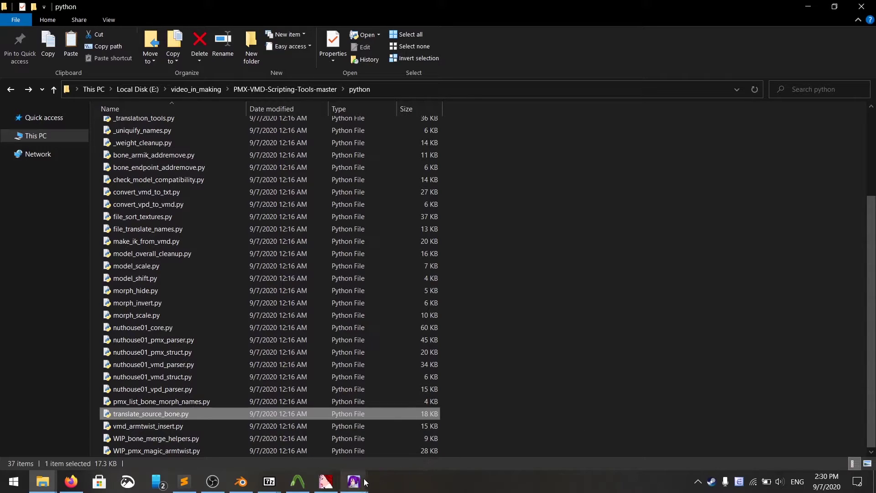
Step: Save the PMX Editor model as pa_2.pmx, then return to the video_in_making folder
mouse_move(354, 481)
left_click(338, 461)
left_click(94, 97)
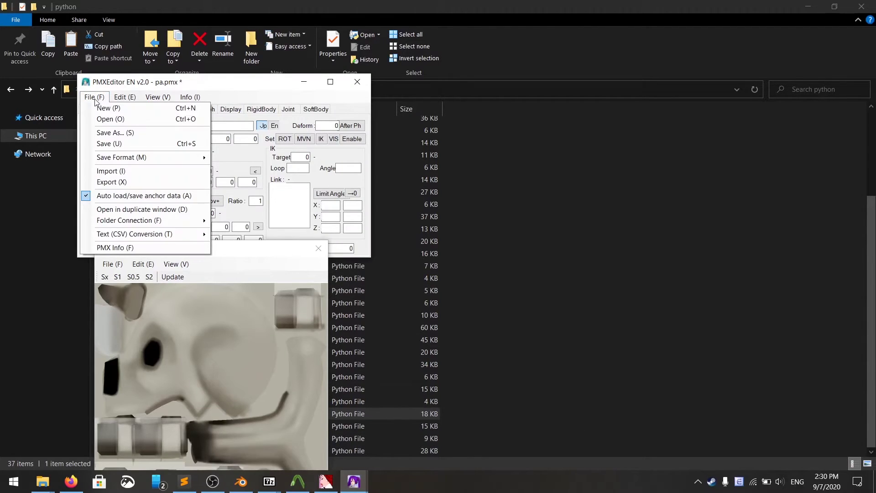
left_click(119, 133)
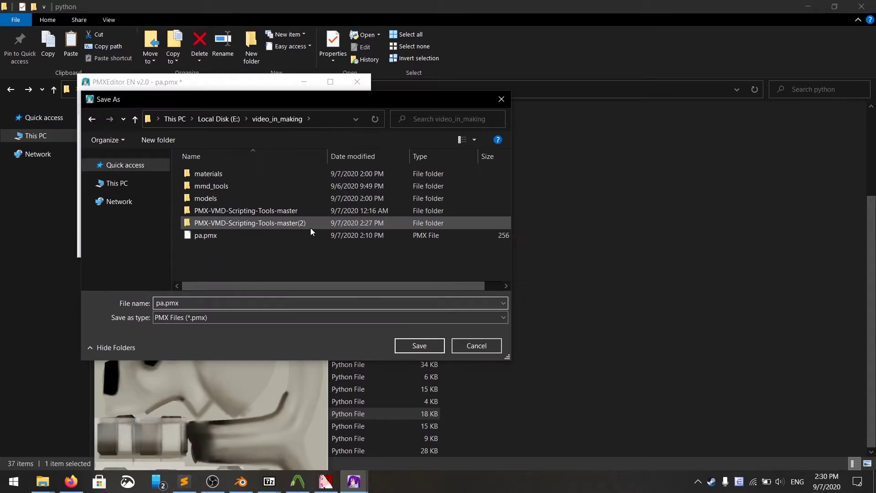
type("_2")
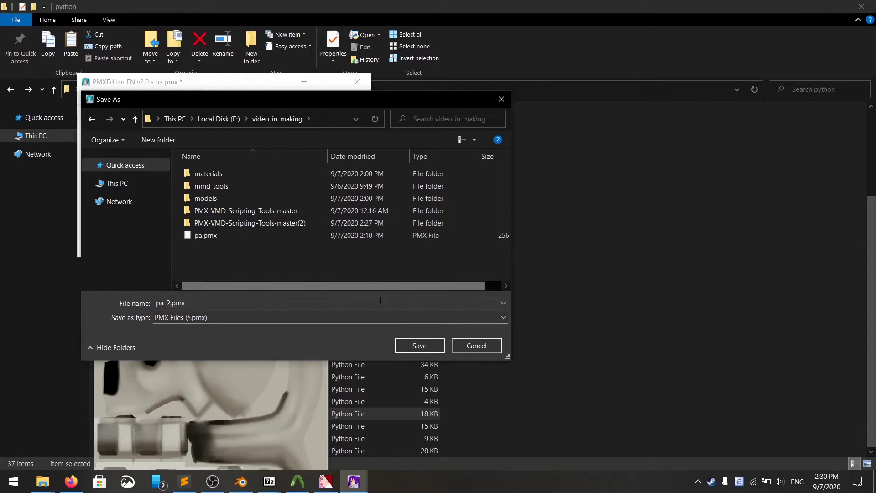
left_click(420, 345)
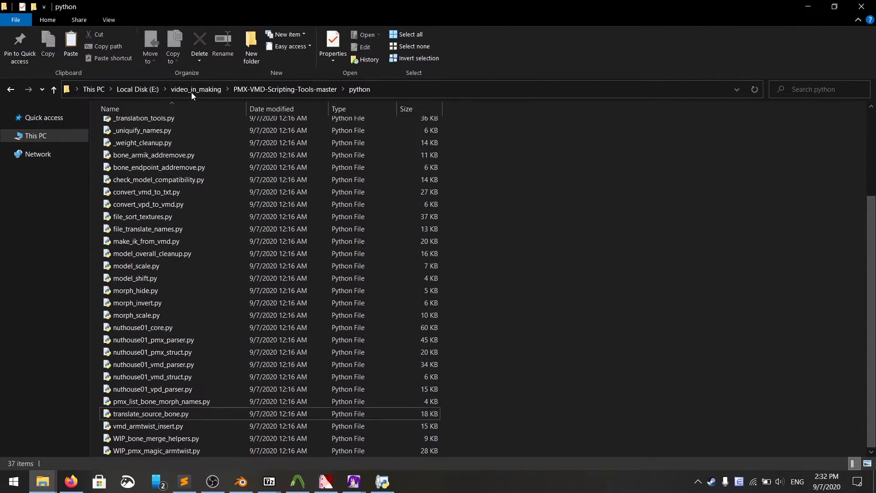
left_click(192, 89)
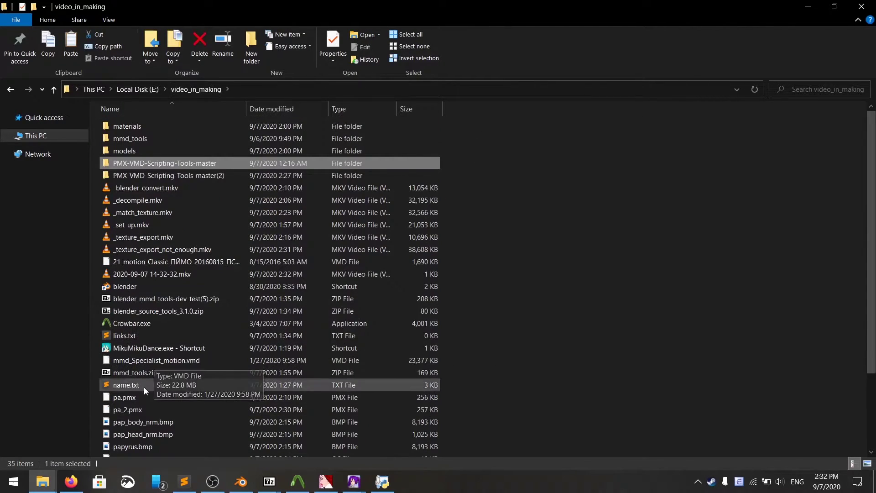
Step: Drop pa_2.pmx onto translate_source_bone.py and enter pa_2.pmx, producing pa_2_sourcetrans.pmx
left_click(132, 409)
left_click(28, 90)
left_click(27, 90)
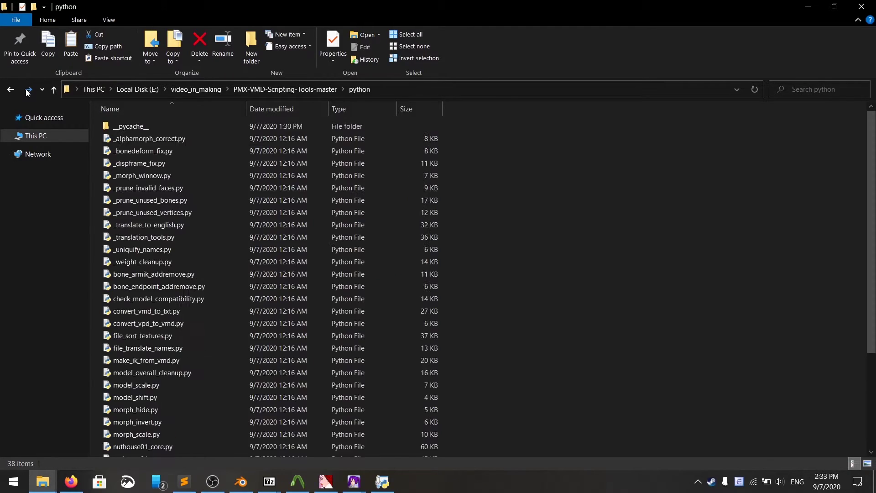
scroll(160, 395, "down", 4)
left_click_drag(161, 393, 369, 425)
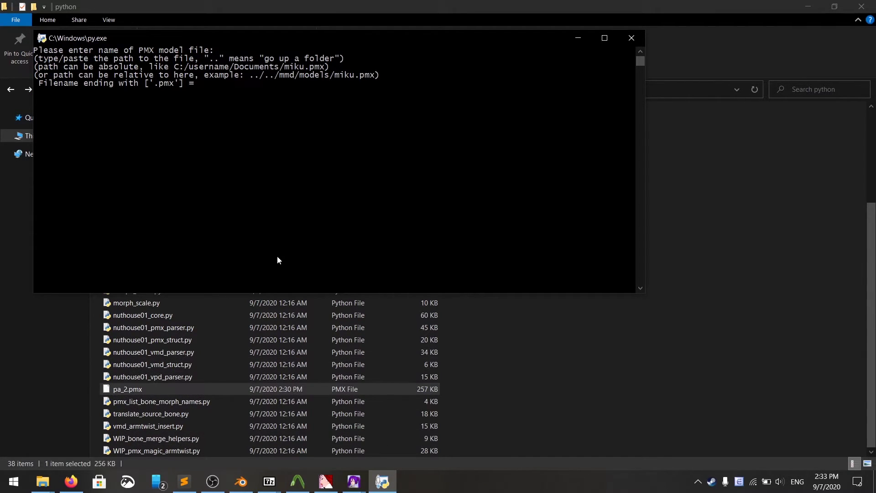
type("pa_2.pmx")
key("Return")
left_click(139, 400)
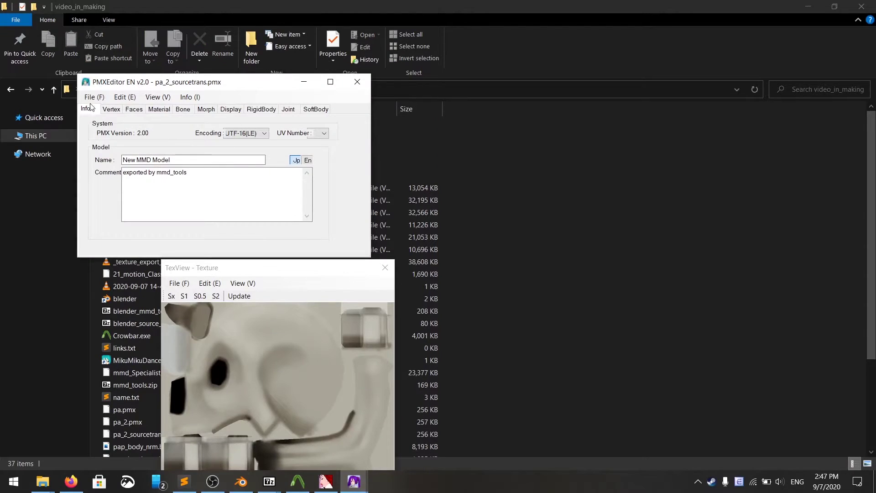
Step: Load pa_2_sourcetrans.pmx in PMX Editor
left_click(94, 97)
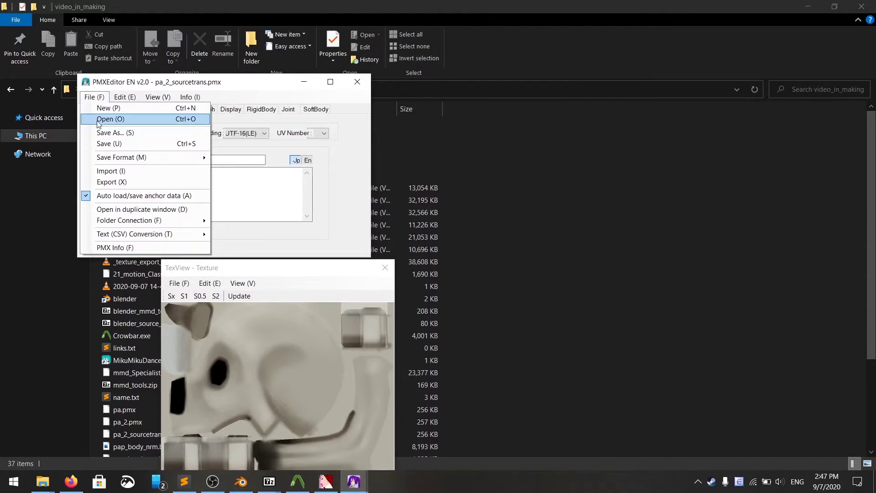
left_click(115, 122)
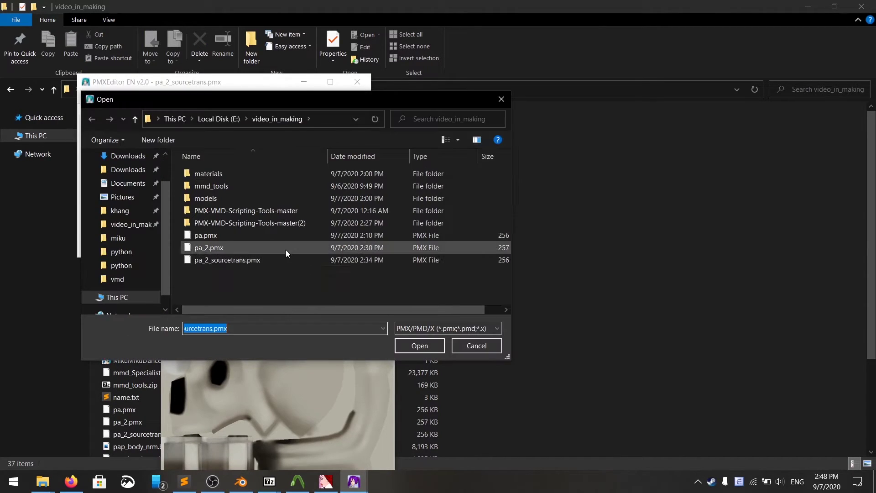
double_click(242, 261)
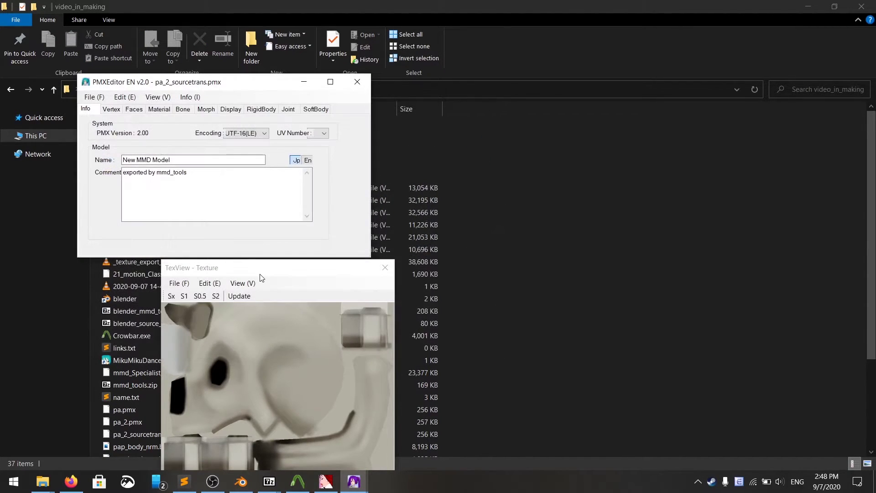
Step: Review translated bones such as 左つま先, bip_pelviscontrol, 上半身, 右ひざ and 右つま先 in the bone list
left_click(185, 111)
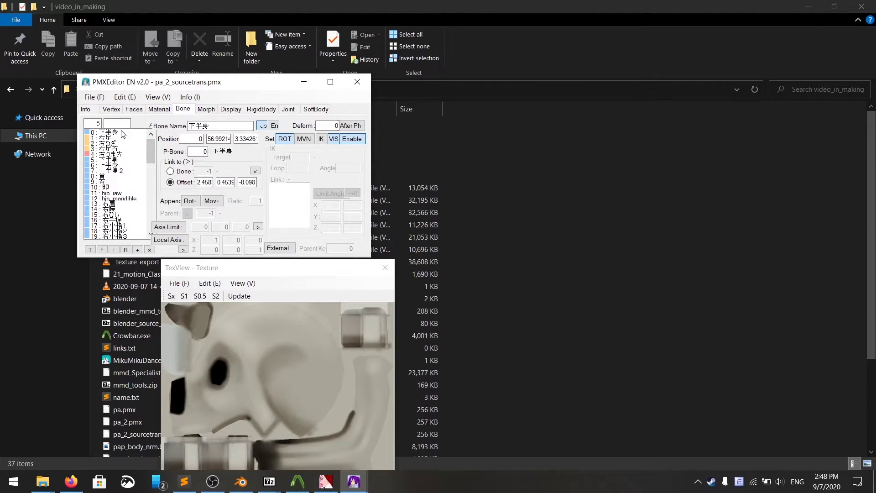
scroll(137, 155, "down", 18)
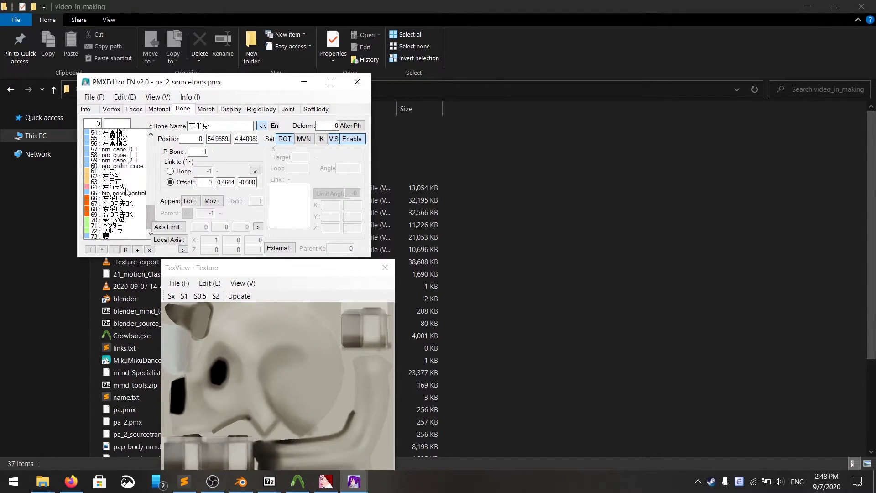
left_click(126, 188)
left_click(128, 193)
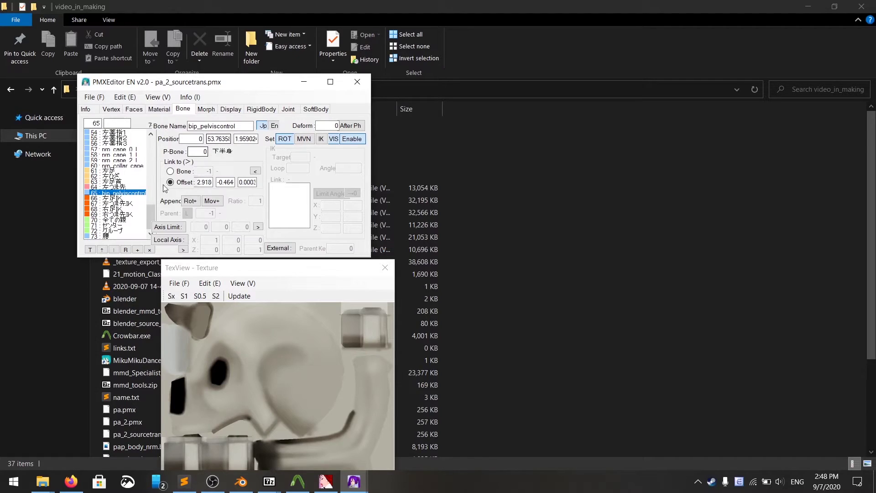
scroll(143, 196, "up", 10)
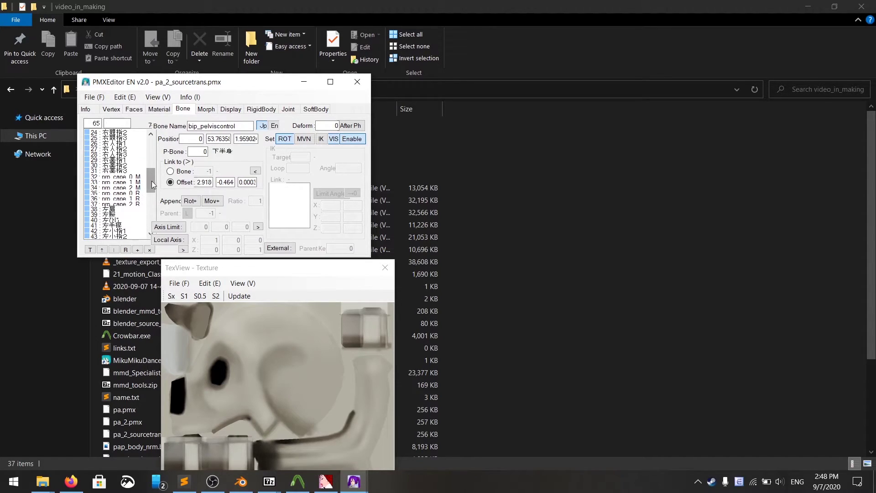
scroll(149, 184, "up", 8)
left_click(128, 166)
left_click(121, 143)
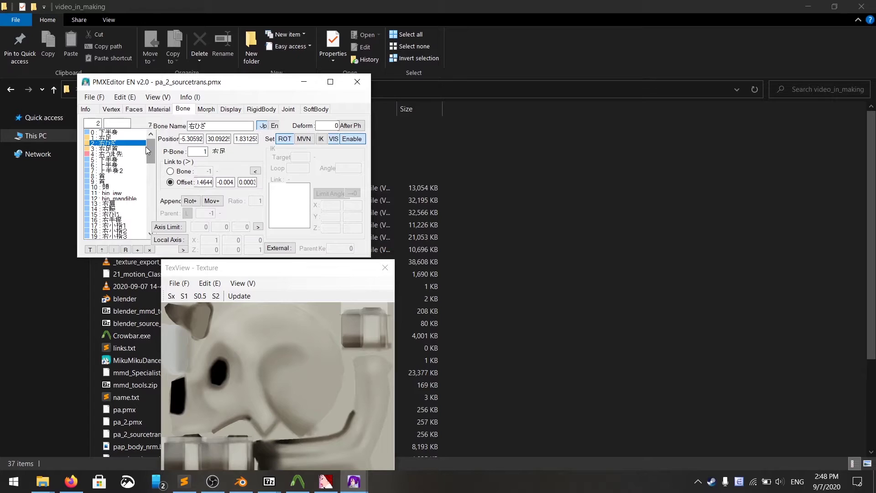
left_click(117, 155)
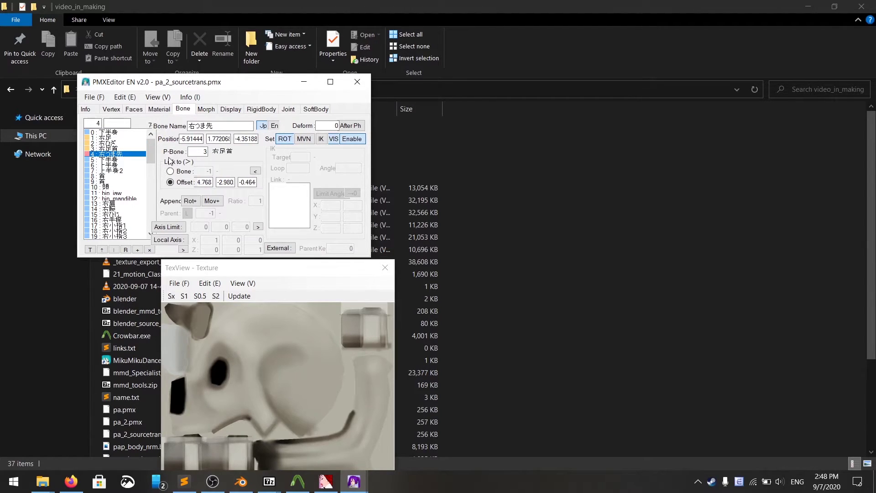
left_click(124, 97)
Step: Merge the bones with similar names and confirm with Yes
mouse_move(139, 232)
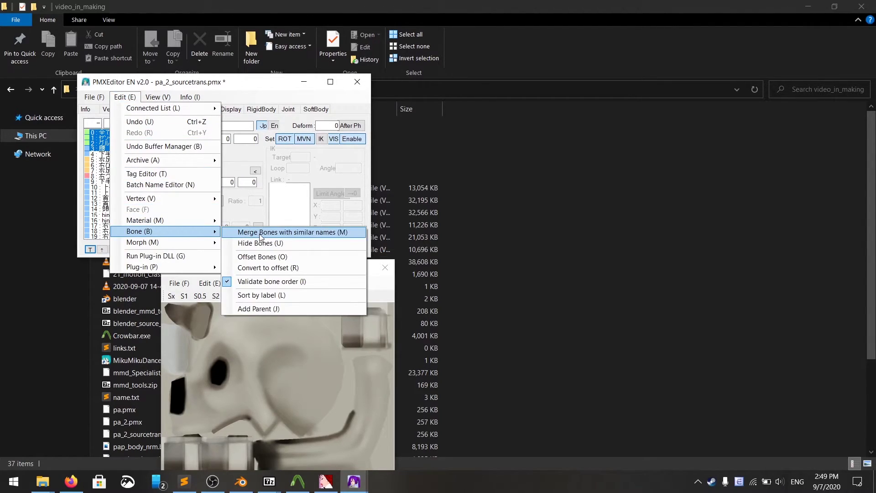
left_click(260, 234)
left_click(476, 280)
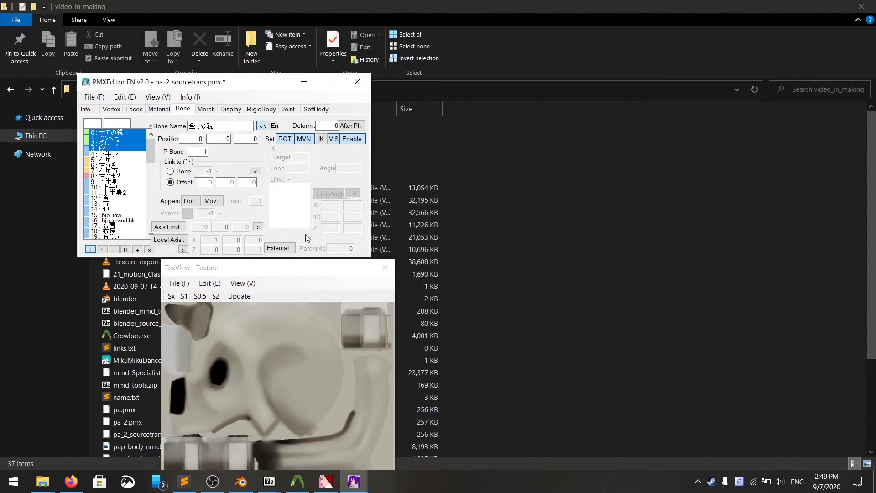
key("Tab")
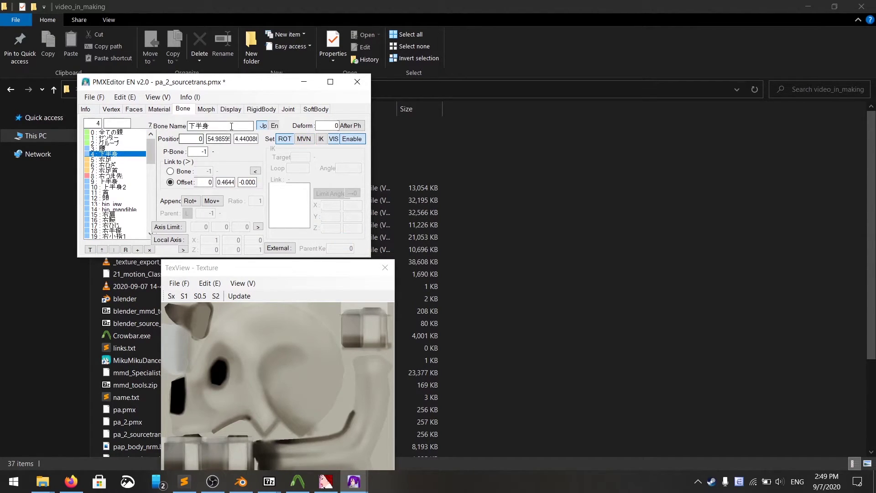
Step: Set the parent bone of both 上半身 and 下半身 to 3 (腰)
left_click(118, 181)
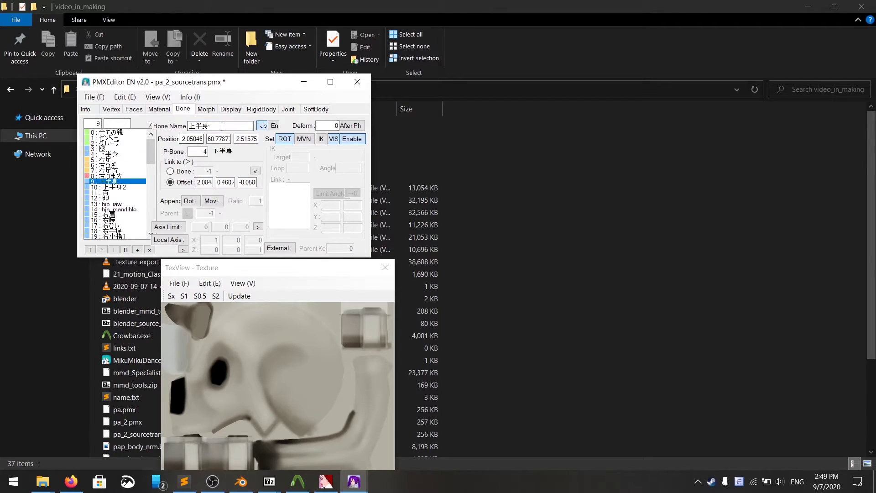
left_click(116, 154, "ctrl")
left_click(204, 152)
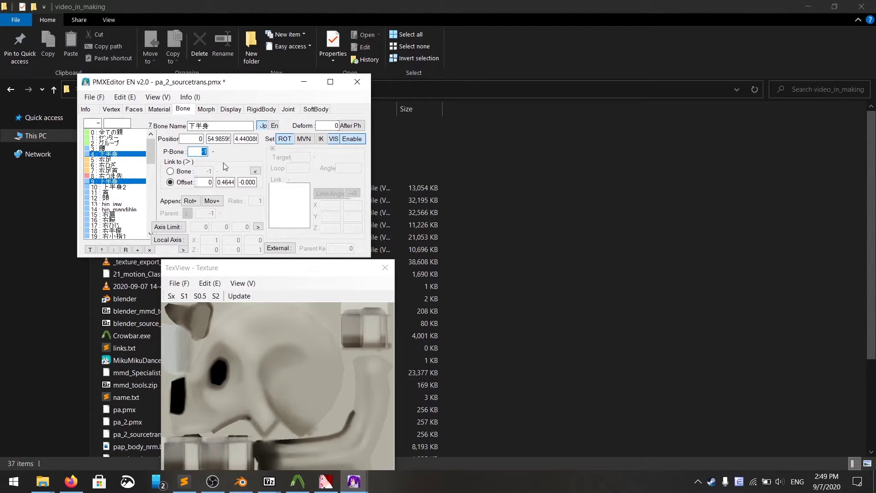
type("3")
left_click(111, 160)
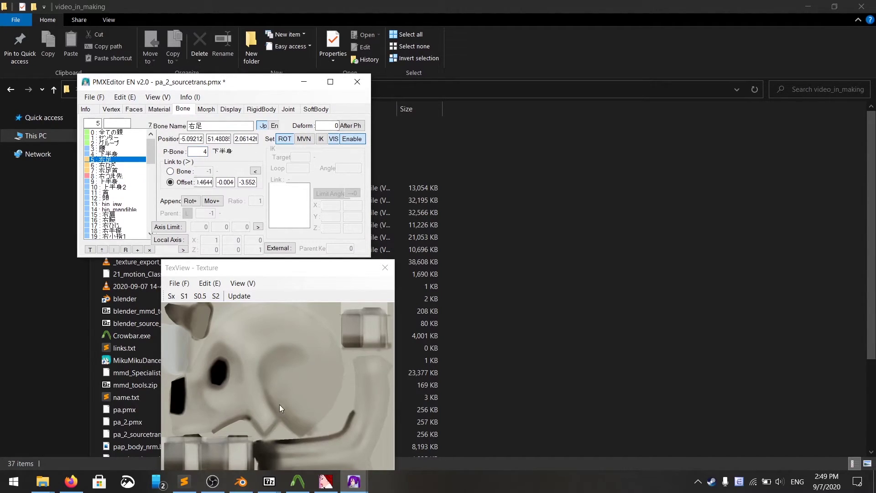
Step: Check the leg bones above the boots in the 3D model preview
mouse_move(361, 486)
left_click(407, 445)
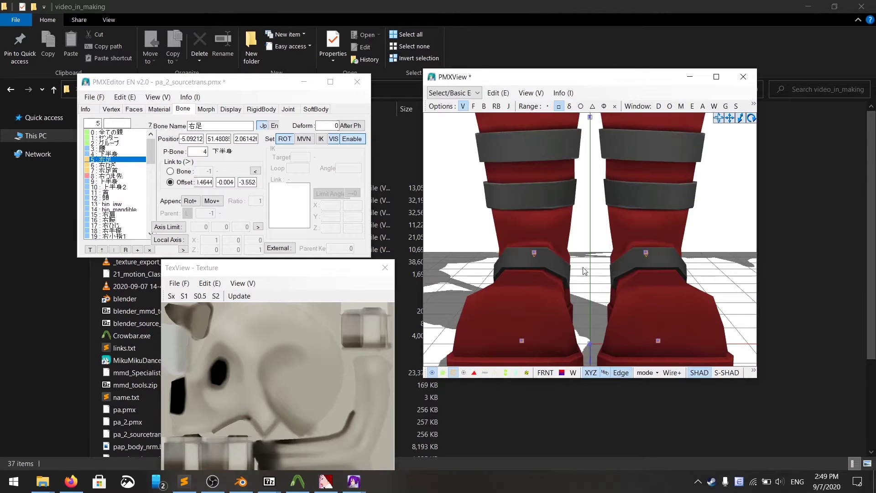
scroll(640, 242, "down", 2)
middle_click_drag(685, 201, 685, 251)
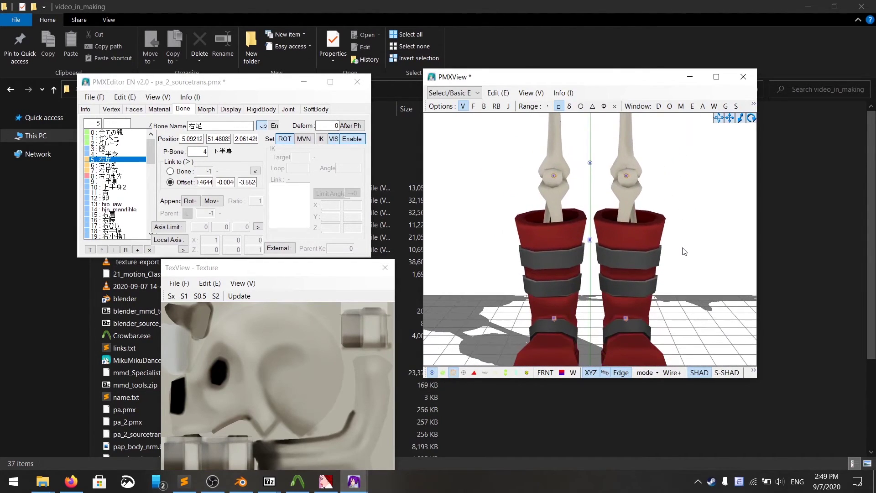
Step: Shrink the whole model with the Size Change Tool and save it as pa_2_sourcetrans_file.pmx
left_click(125, 97)
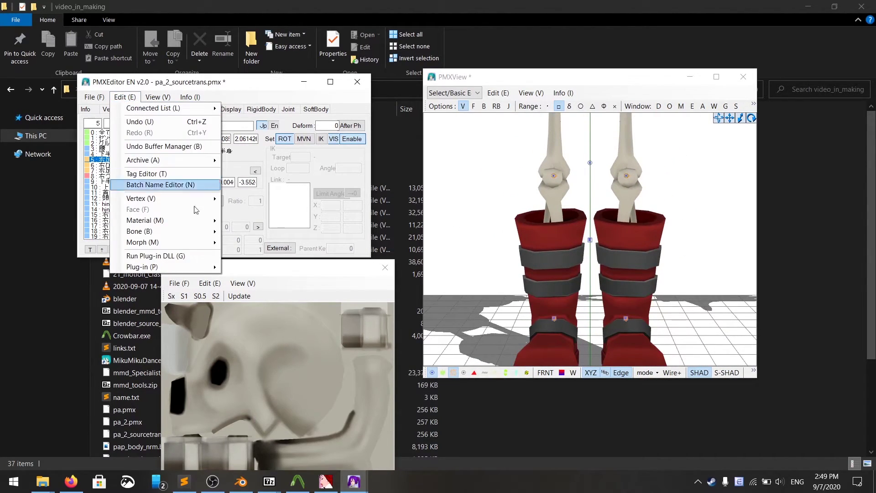
mouse_move(194, 232)
mouse_move(182, 267)
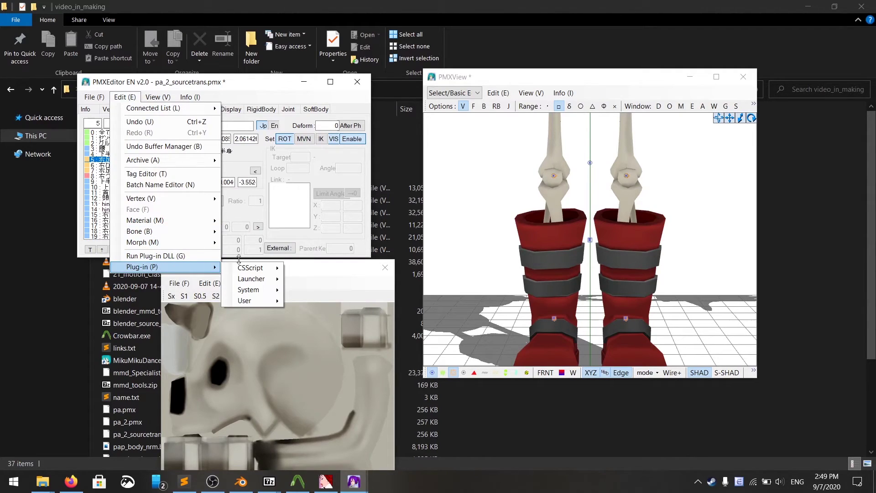
mouse_move(263, 290)
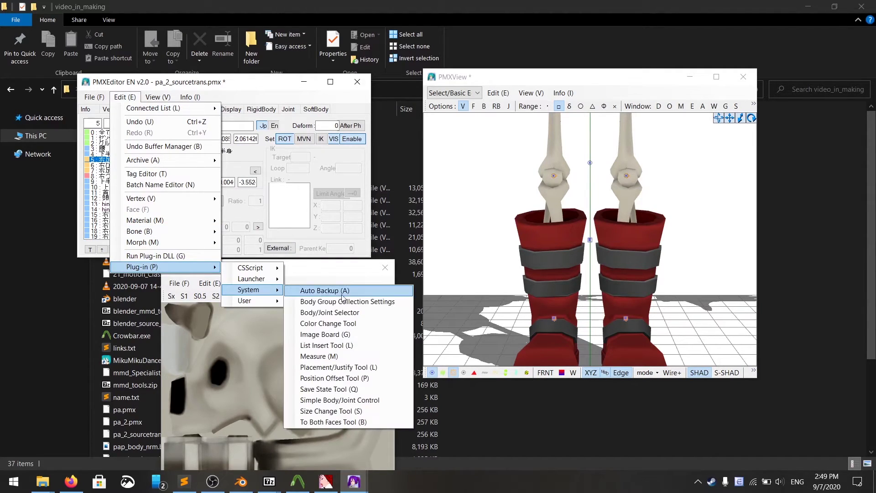
left_click(352, 411)
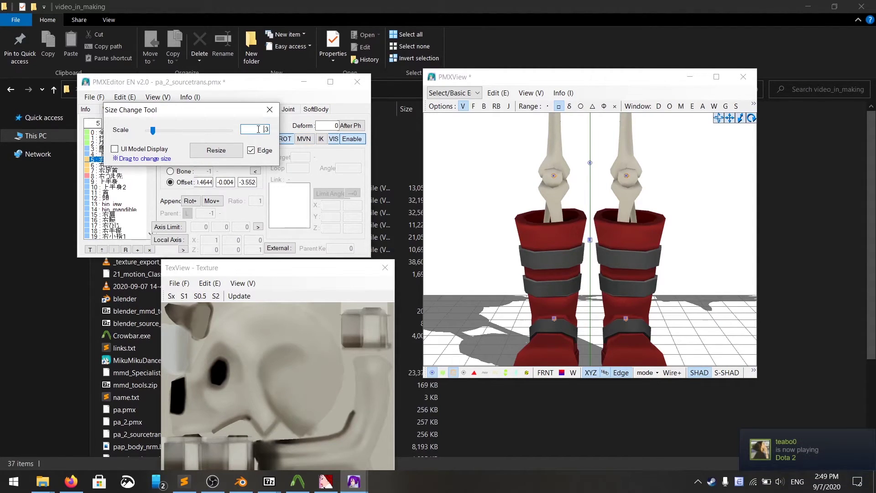
left_click(216, 150)
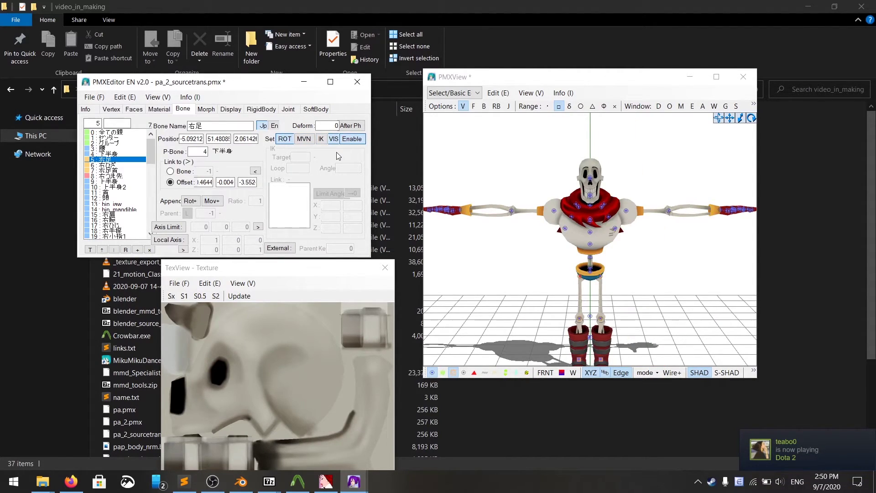
left_click(94, 97)
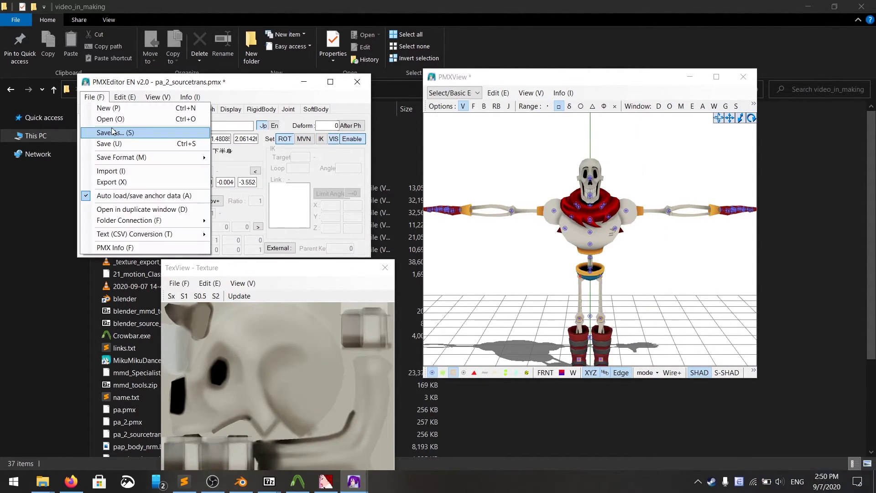
left_click(146, 133)
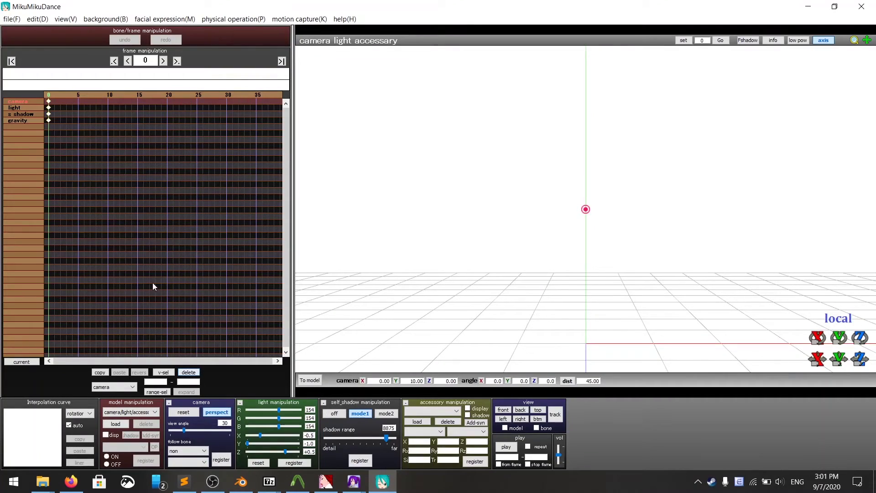
Step: Load pa_2_sourcetrans_file.pmx into the MikuMikuDance scene and dismiss the model info message
left_click(117, 424)
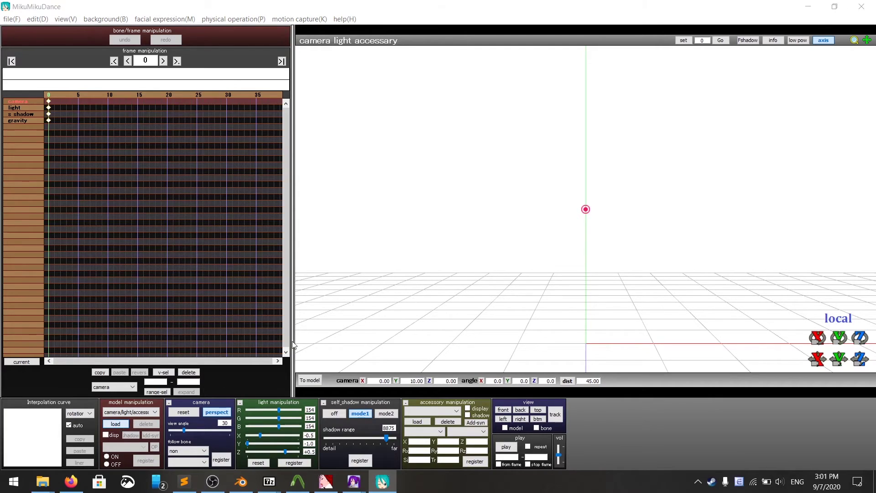
double_click(156, 205)
key("Return")
Step: Apply the 21_motion dance to the model and play it back from a higher view
left_click(11, 18)
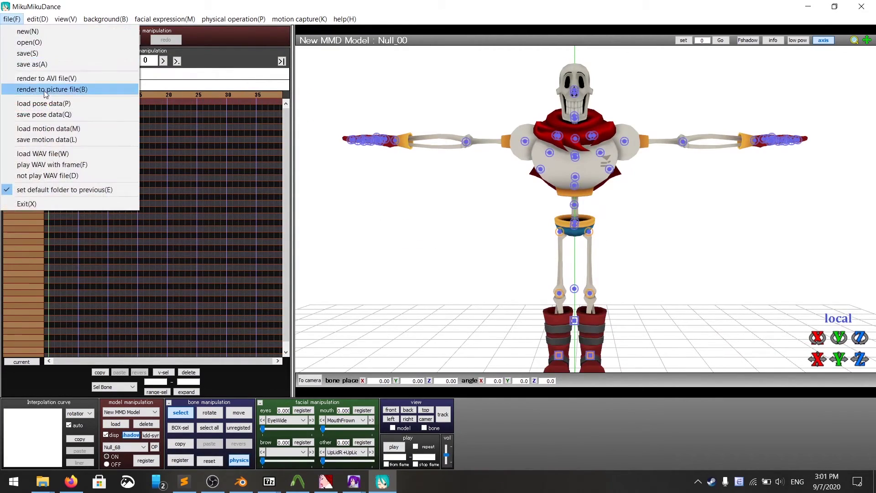
left_click(51, 132)
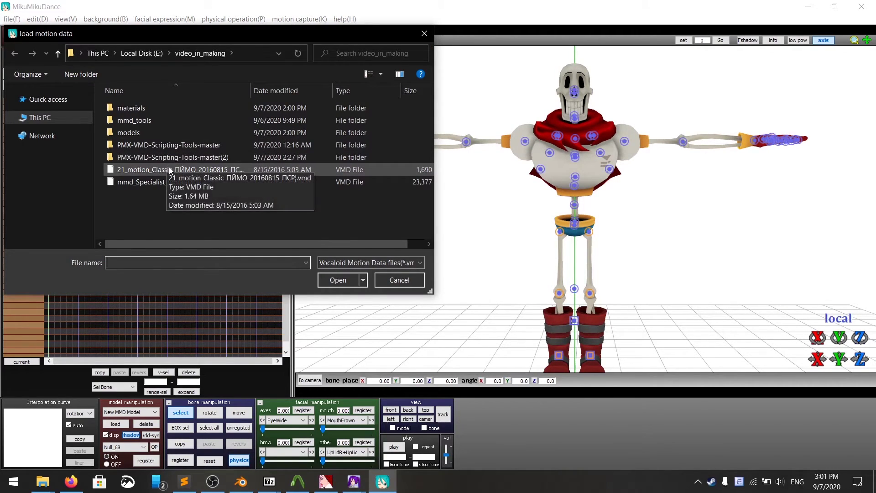
double_click(137, 170)
left_click(453, 284)
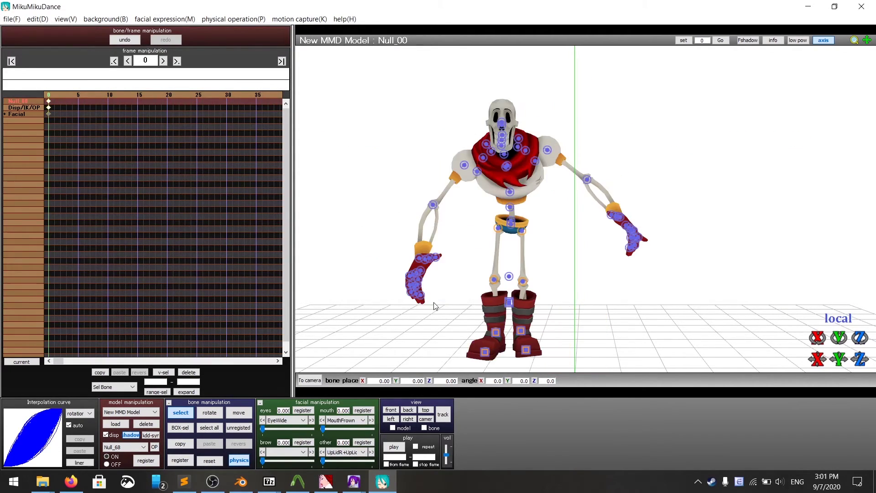
right_click_drag(536, 296, 444, 327)
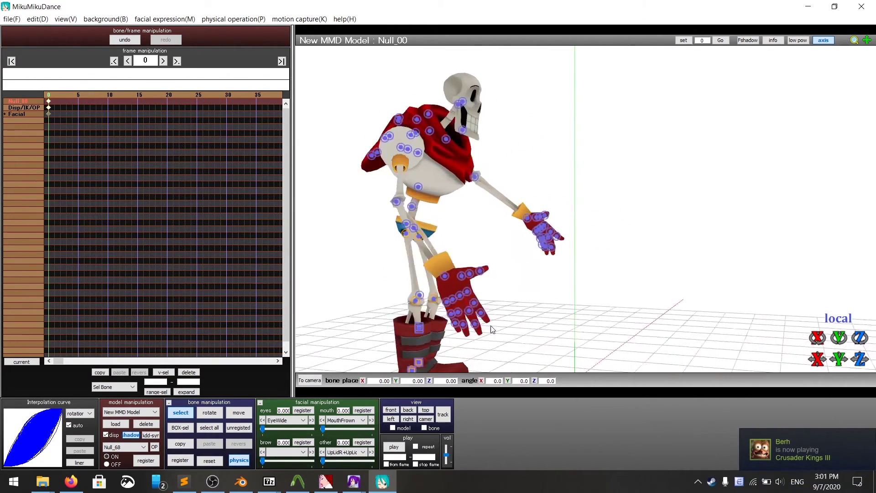
key("p")
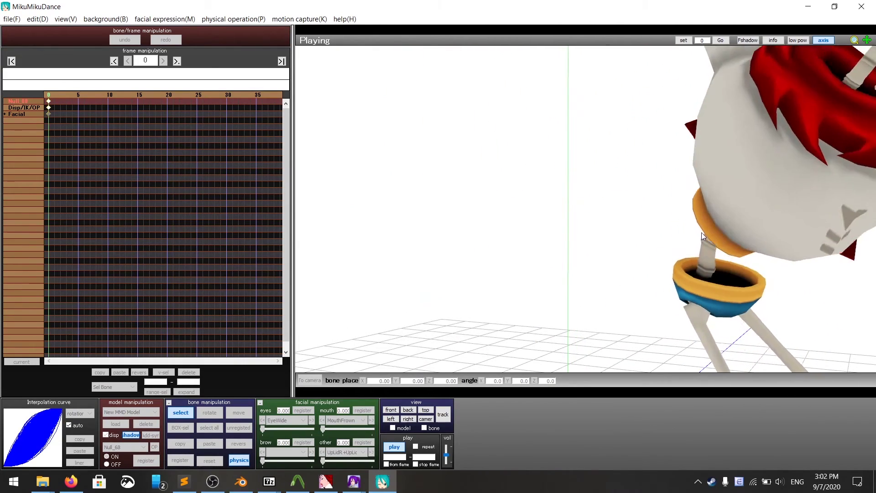
Step: Orbit and zoom the PMXView preview around the model's torso, gloved hand and front
mouse_move(354, 481)
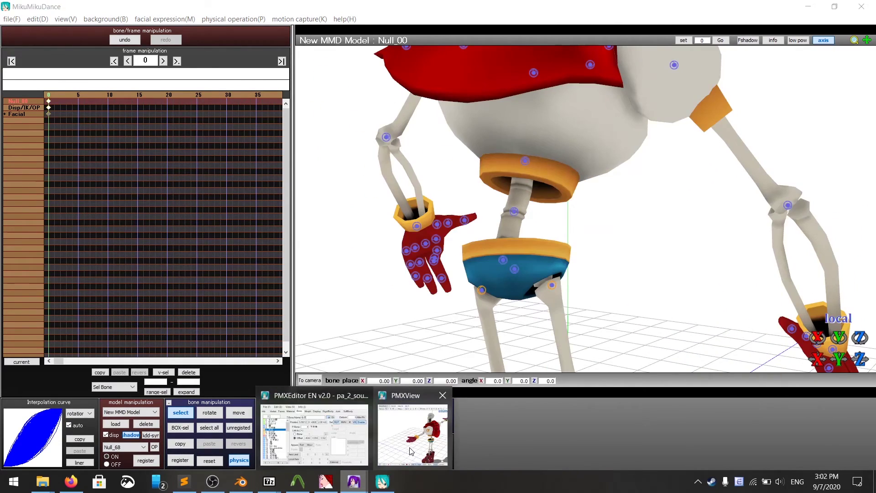
left_click(410, 451)
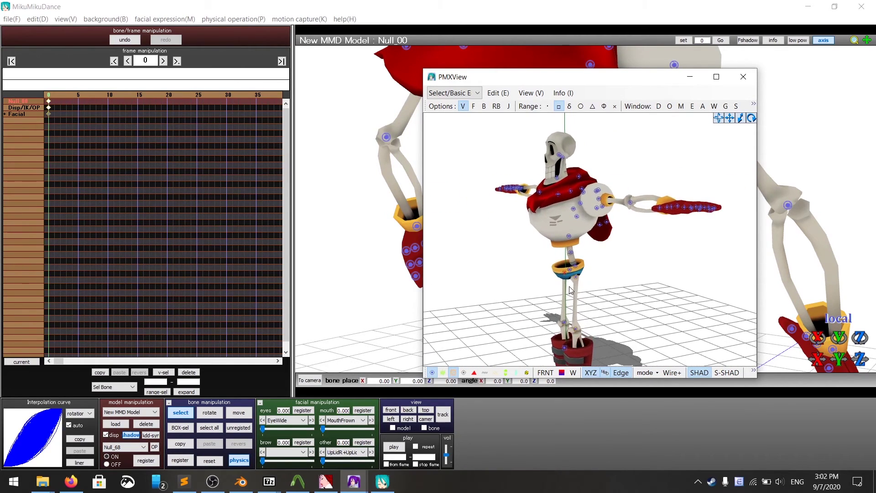
right_click_drag(569, 290, 538, 291)
scroll(623, 285, "up", 5)
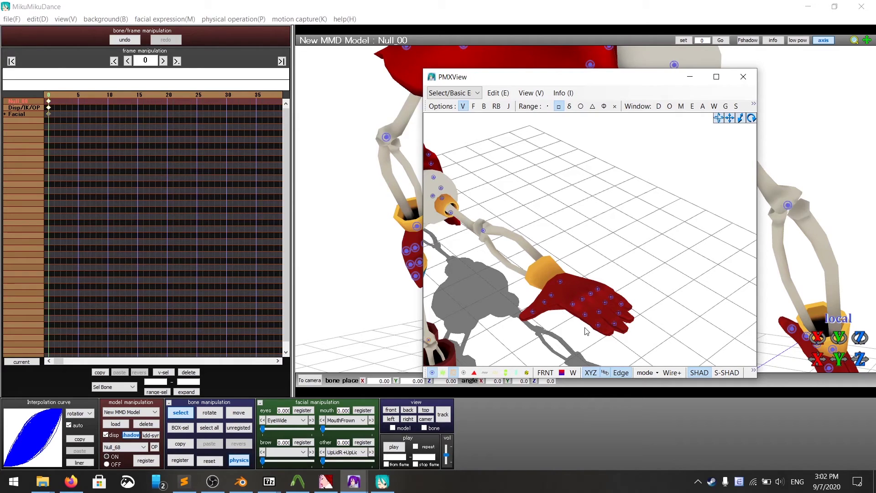
right_click_drag(495, 310, 585, 308)
right_click_drag(529, 304, 480, 294)
Step: In File Explorer, select miku.pmx and start renaming it, then return to PMX Editor
right_click_drag(556, 289, 593, 292)
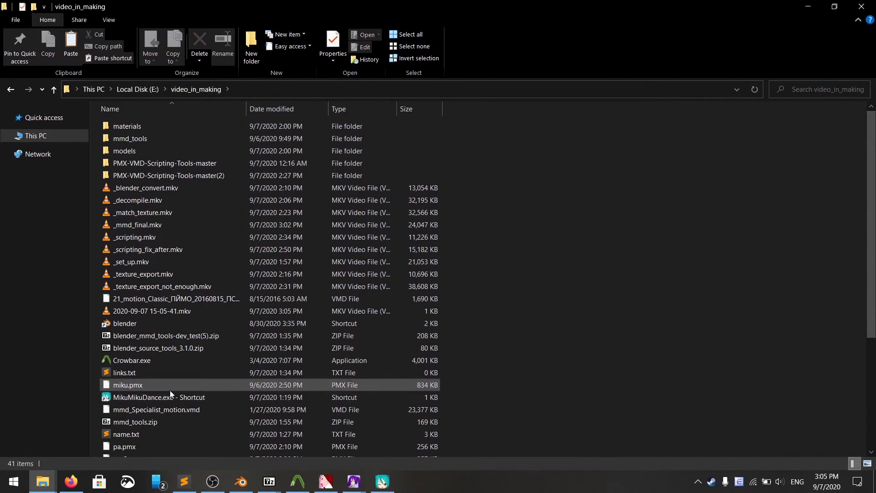
left_click(152, 390)
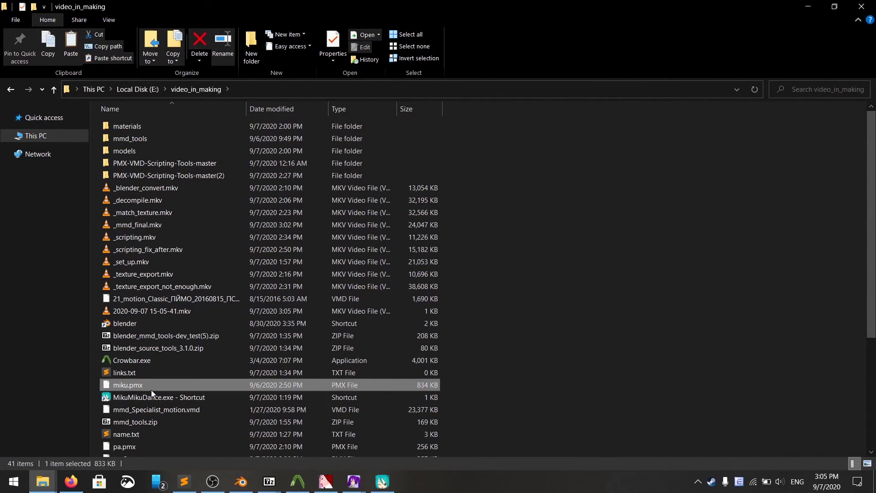
right_click(151, 389)
left_click(195, 365)
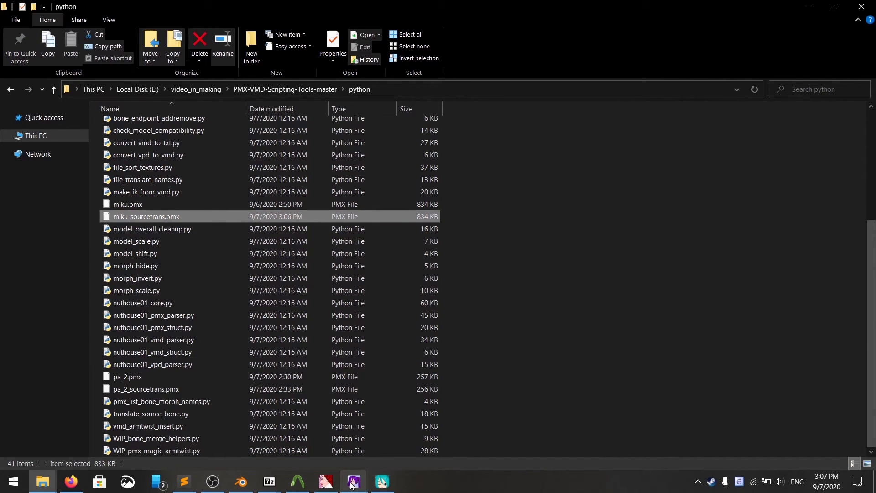
mouse_move(352, 485)
left_click(325, 427)
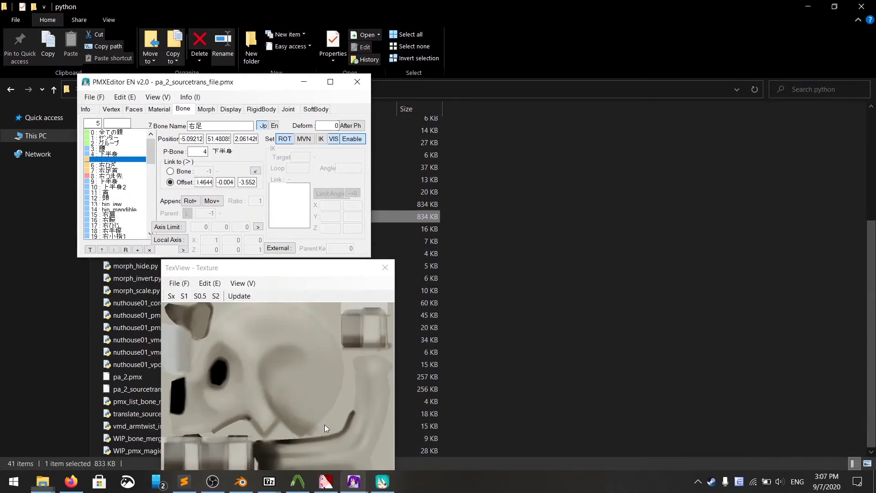
Step: Open miku_sourcetrans.pmx and show its bone list
left_click(90, 99)
left_click(120, 117)
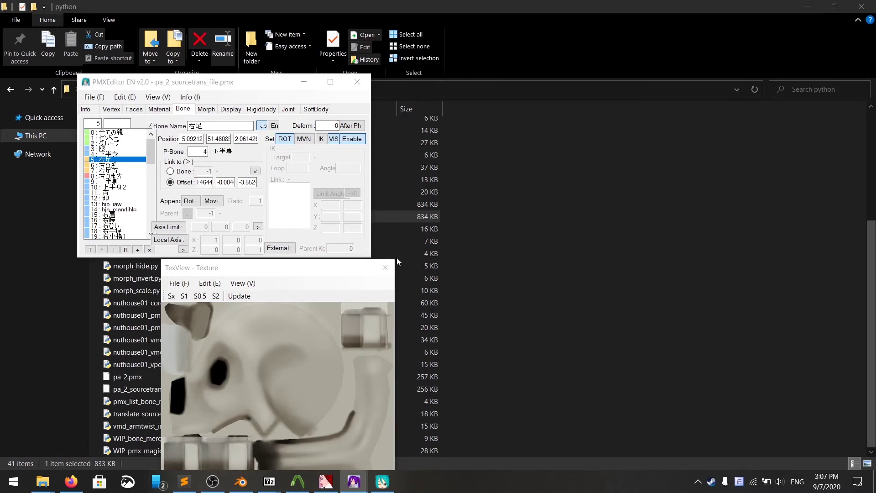
left_click(183, 110)
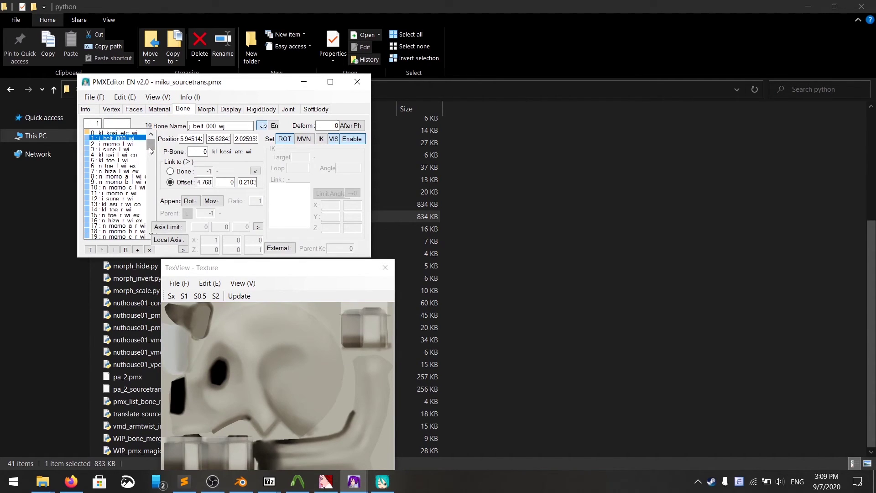
Step: Inspect bones j_opai_l_000wj, n_skata_l_wj_cd_ex, IK bone 158 and the last bone 腰
left_click_drag(150, 146, 152, 228)
left_click(137, 154)
left_click(139, 177)
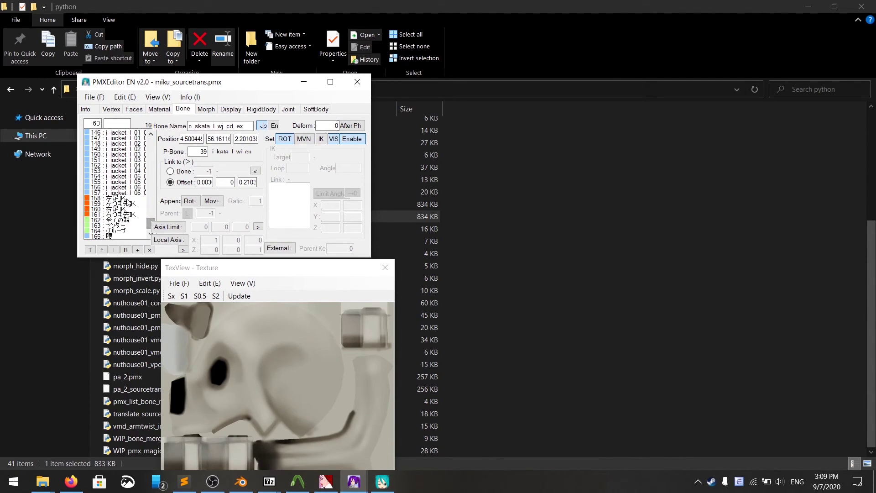
left_click(128, 200)
left_click(136, 236)
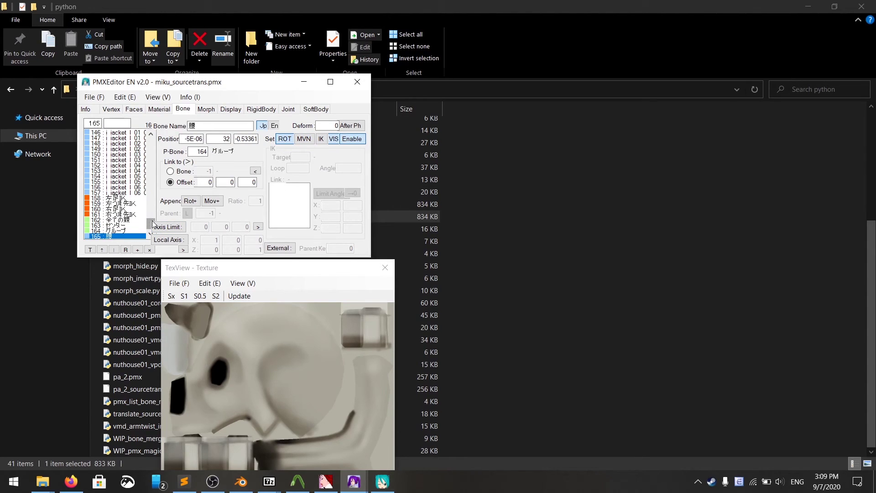
Step: Inspect the root bone kl_kosi_etc_wj and the kl_asi_r_wj_co leg bone
left_click_drag(151, 224, 151, 132)
left_click(111, 134)
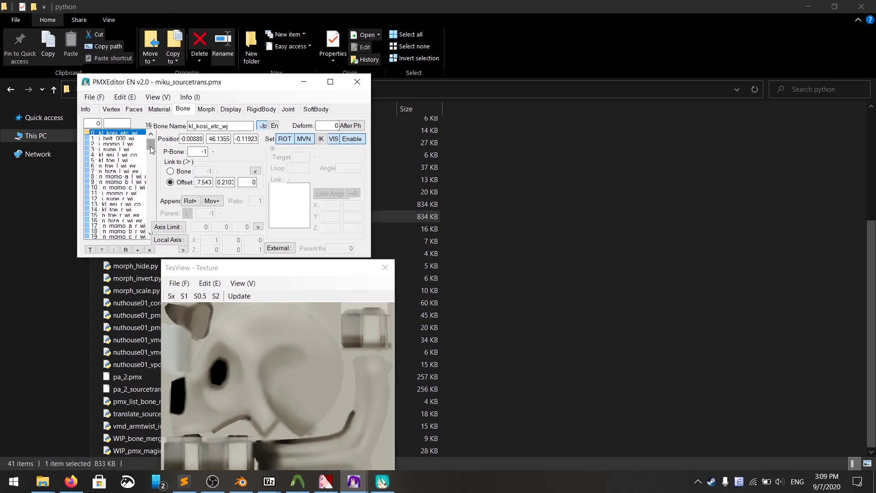
scroll(115, 184, "down", 3)
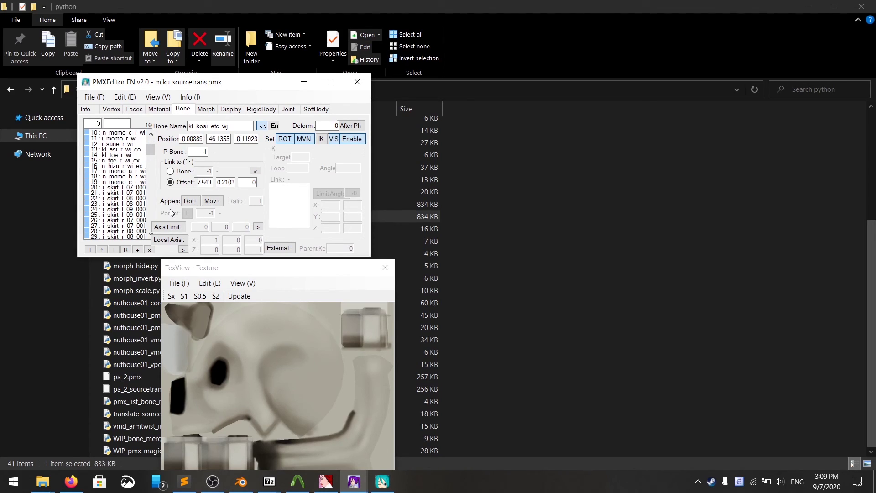
left_click(138, 150)
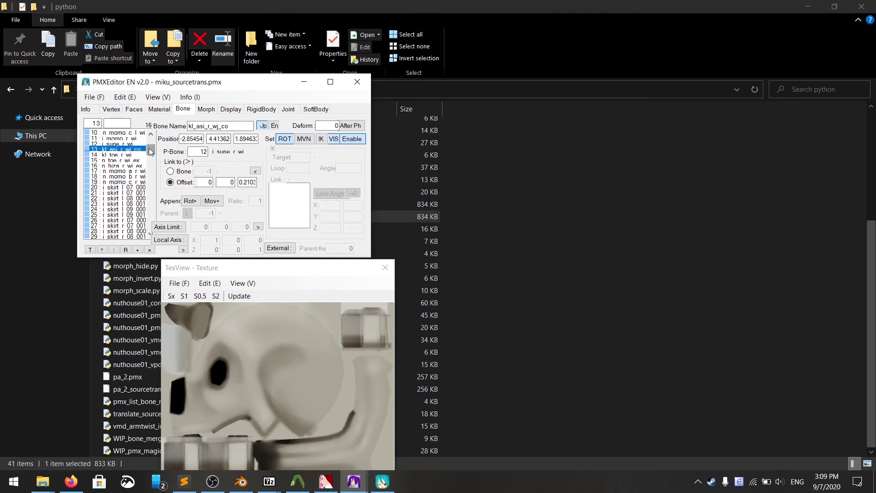
mouse_move(151, 151)
left_mouse_down()
mouse_move(147, 228)
mouse_move(153, 146)
left_mouse_up()
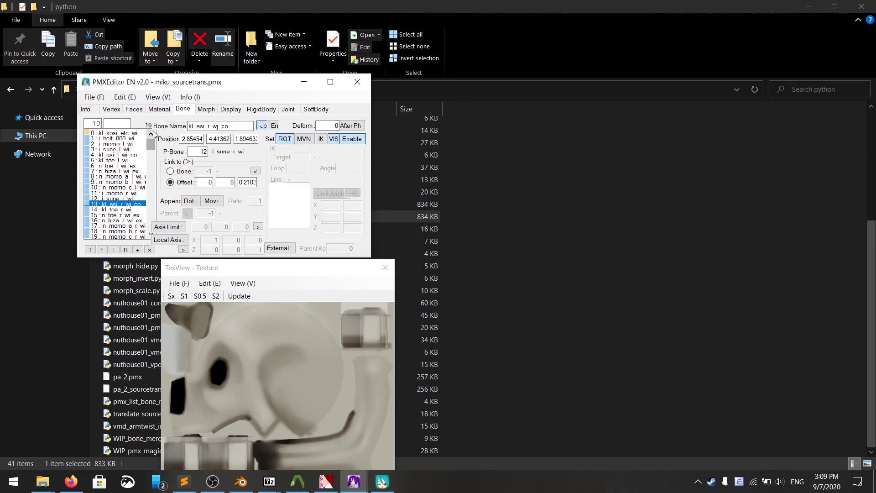